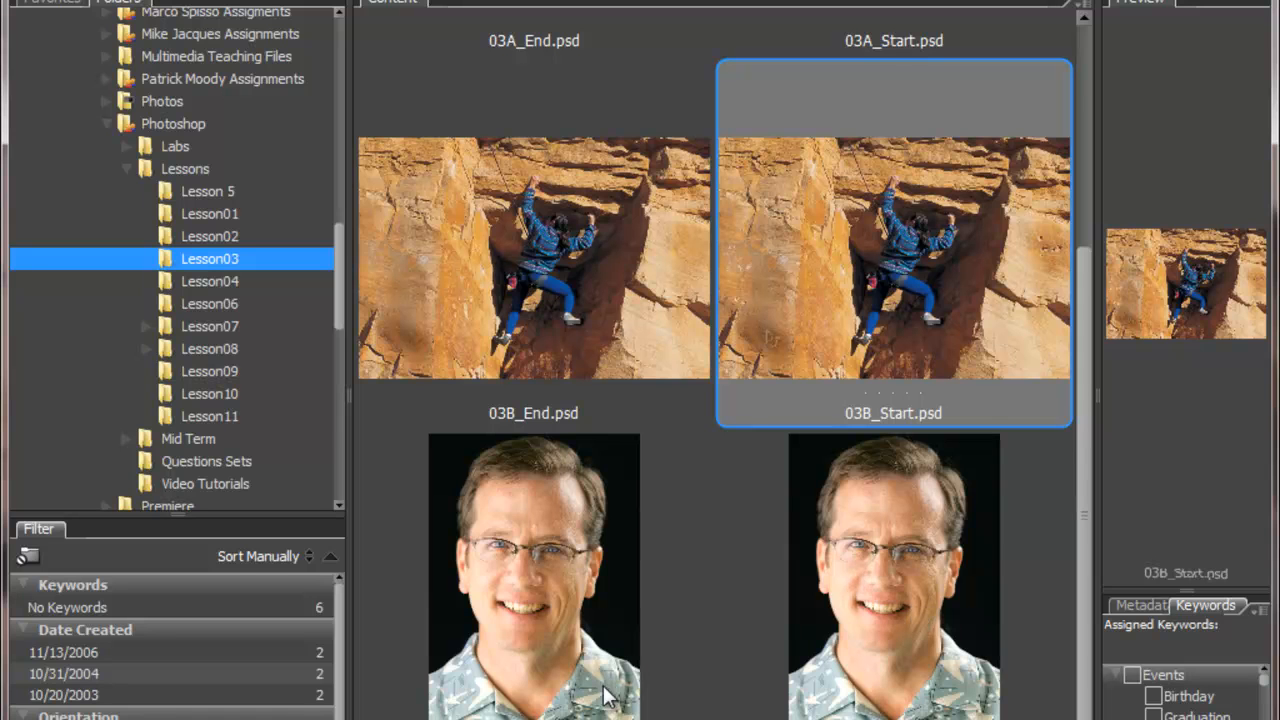
Step: Open 03C_Start.psd, duplicate its Background layer and name the copy Retouch
double_click(907, 618)
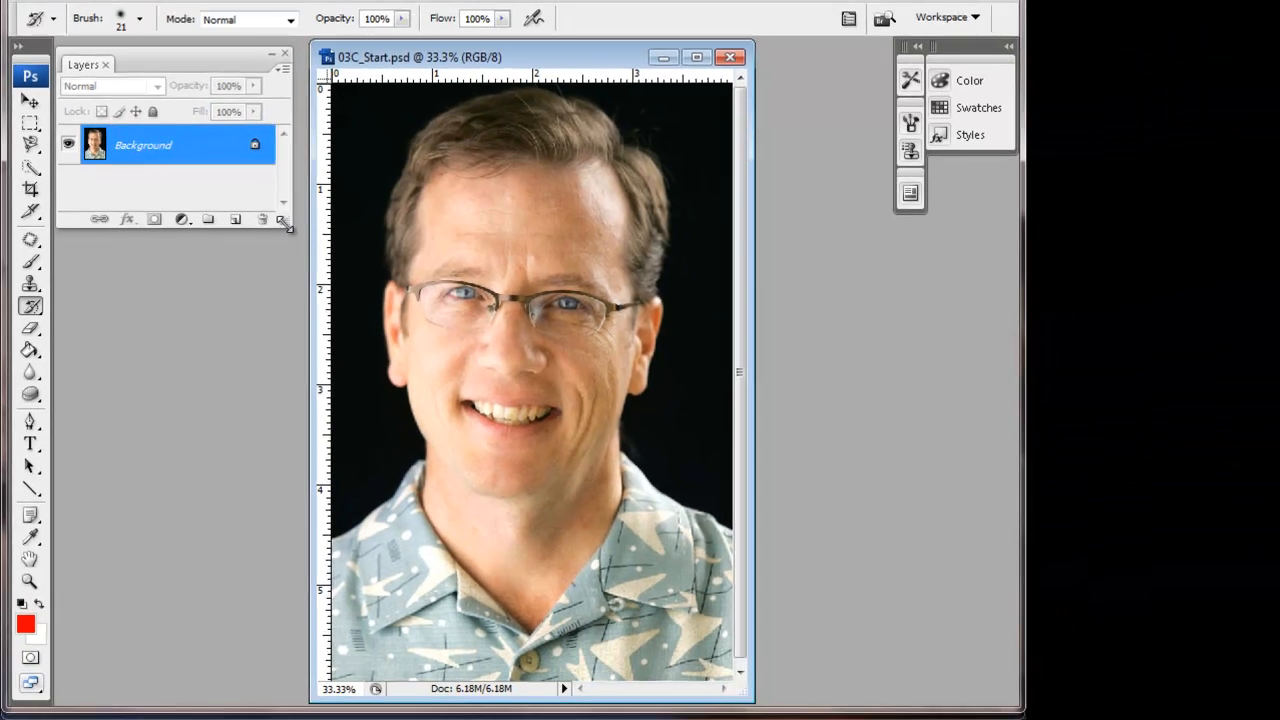
drag(283, 222, 285, 288)
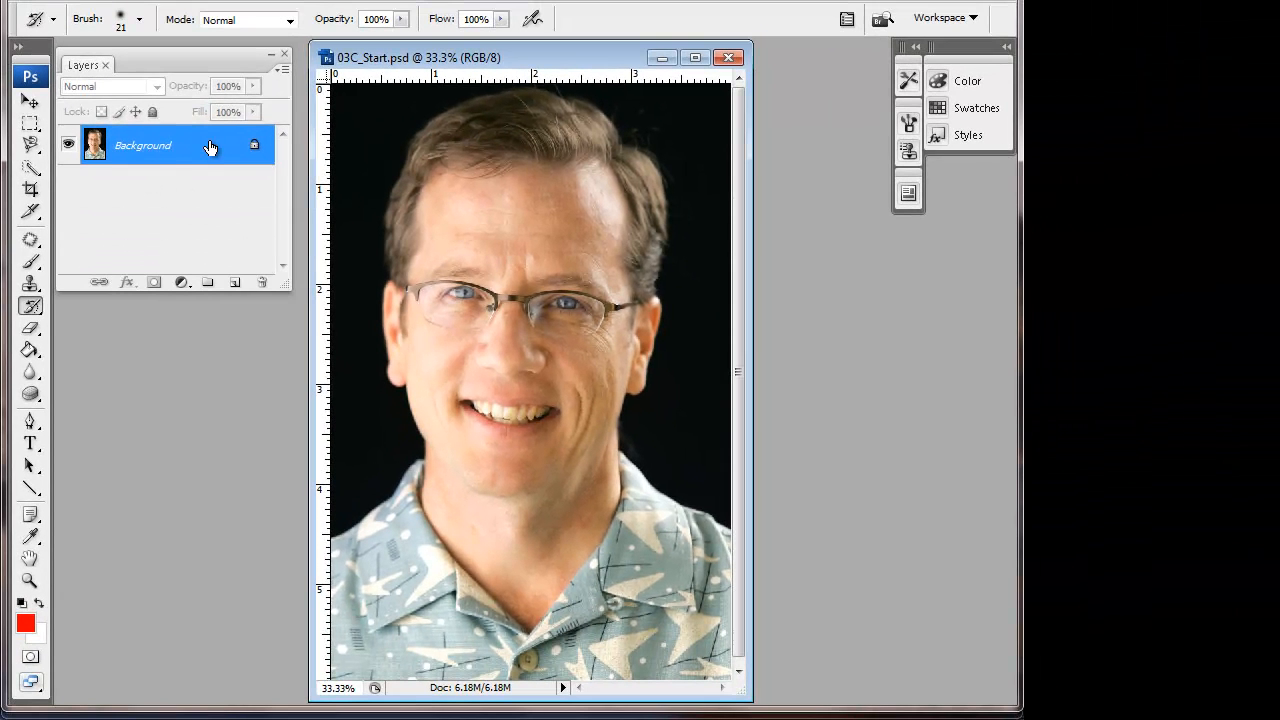
drag(209, 147, 234, 282)
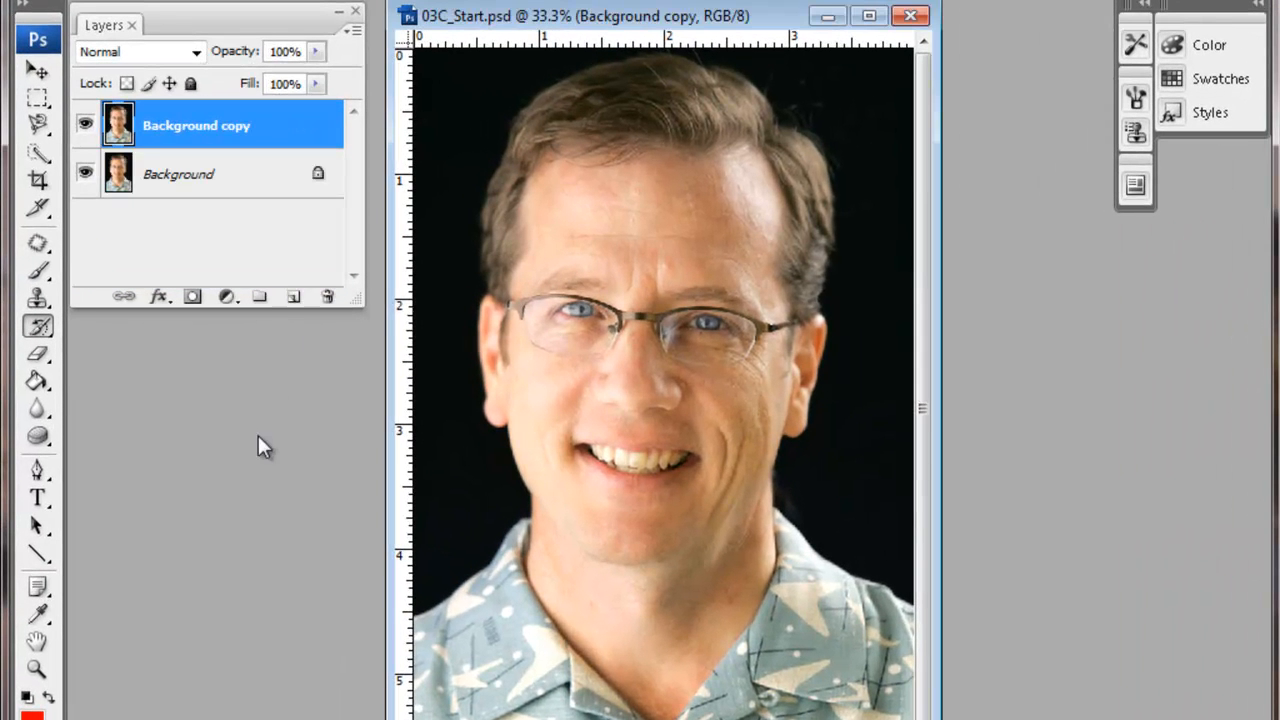
double_click(194, 127)
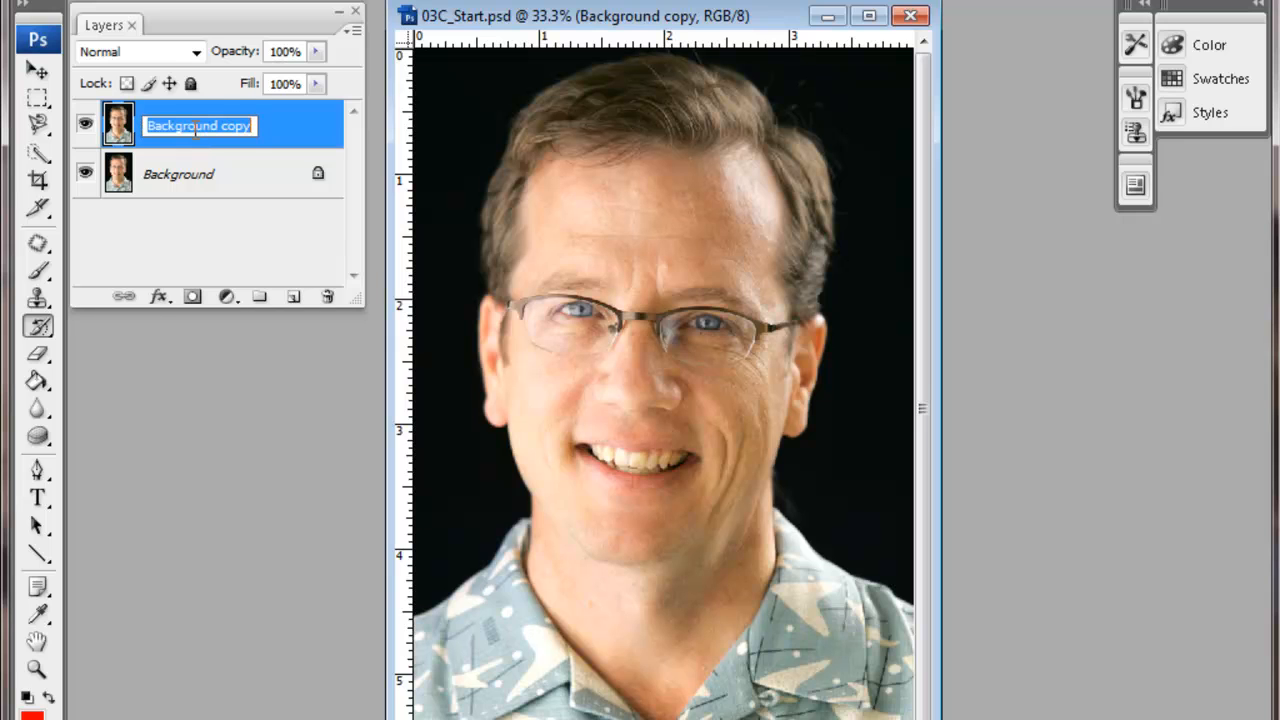
text(Retouch)
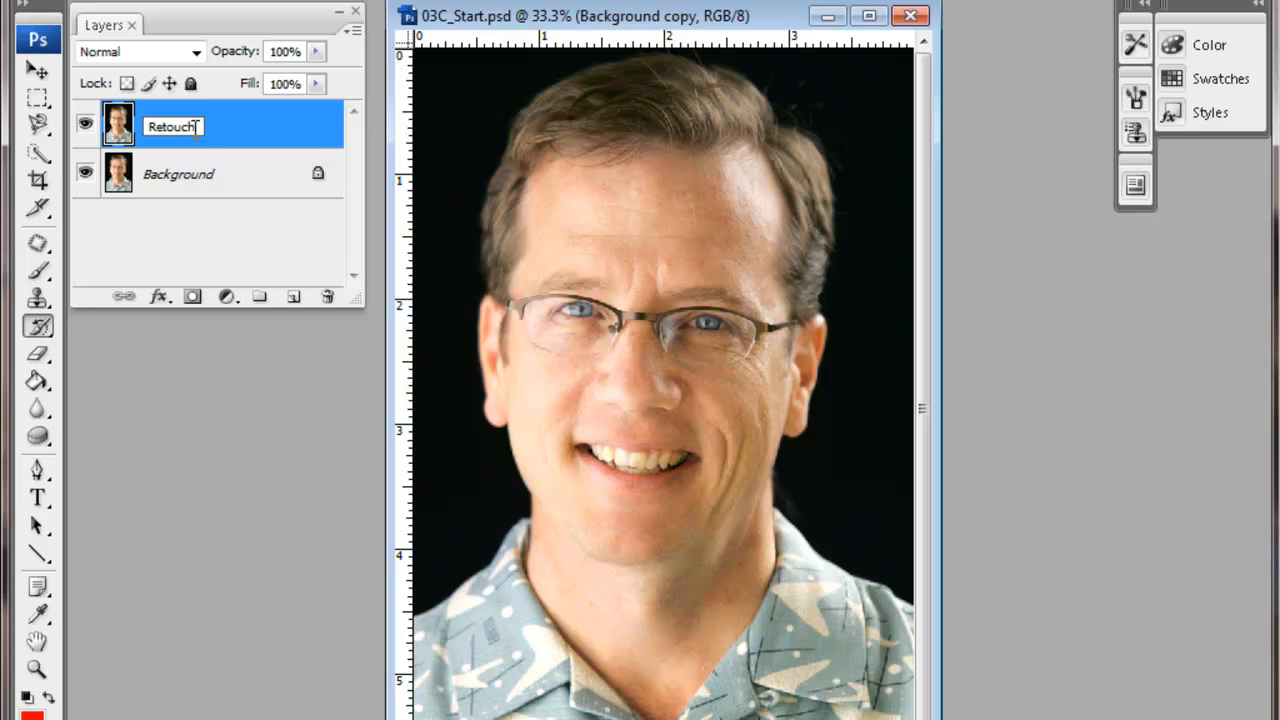
key(Return)
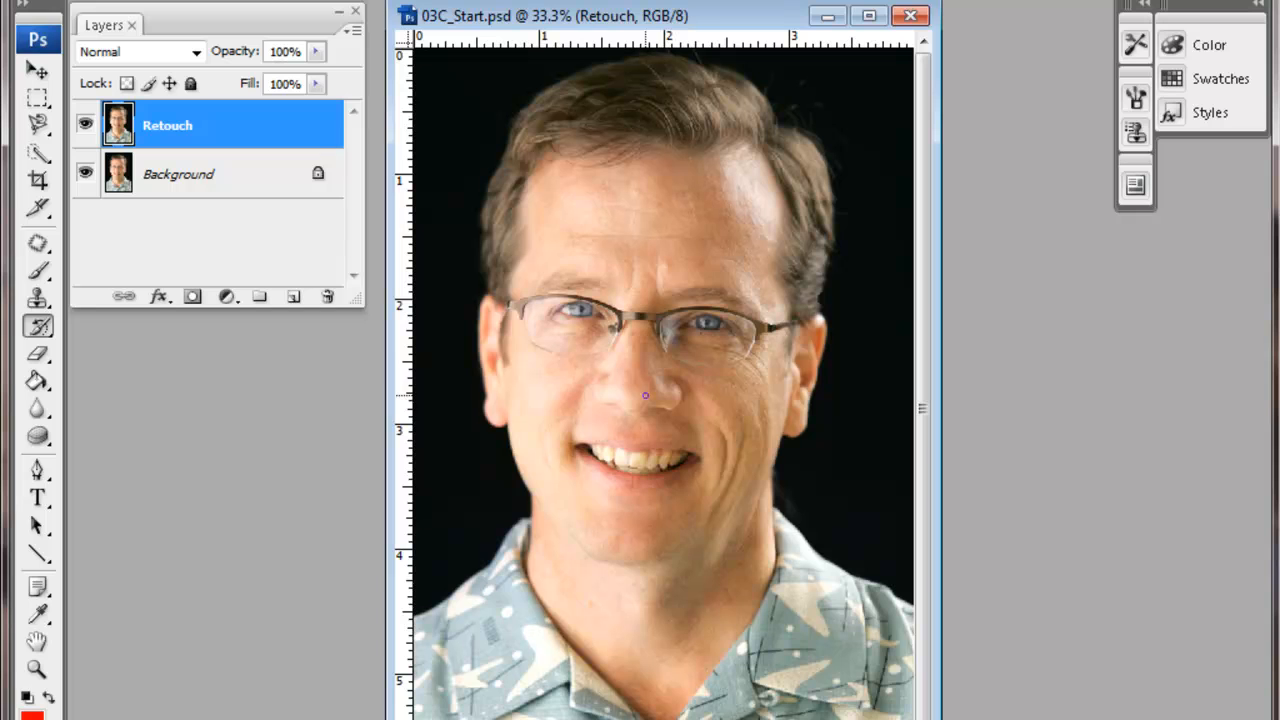
Step: Set up the Healing Brush Tool with Aligned sampling turned on for retouching the forehead
click(37, 668)
drag(436, 124, 867, 426)
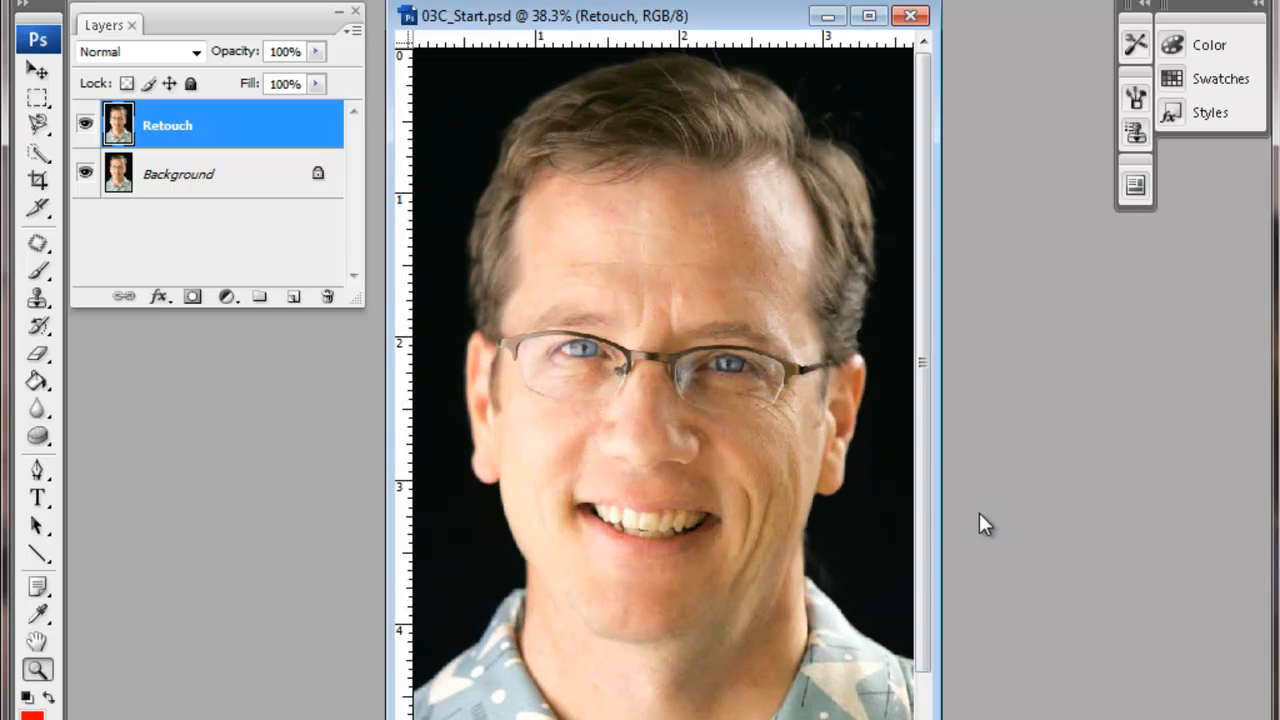
drag(933, 512, 1176, 434)
drag(566, 143, 906, 334)
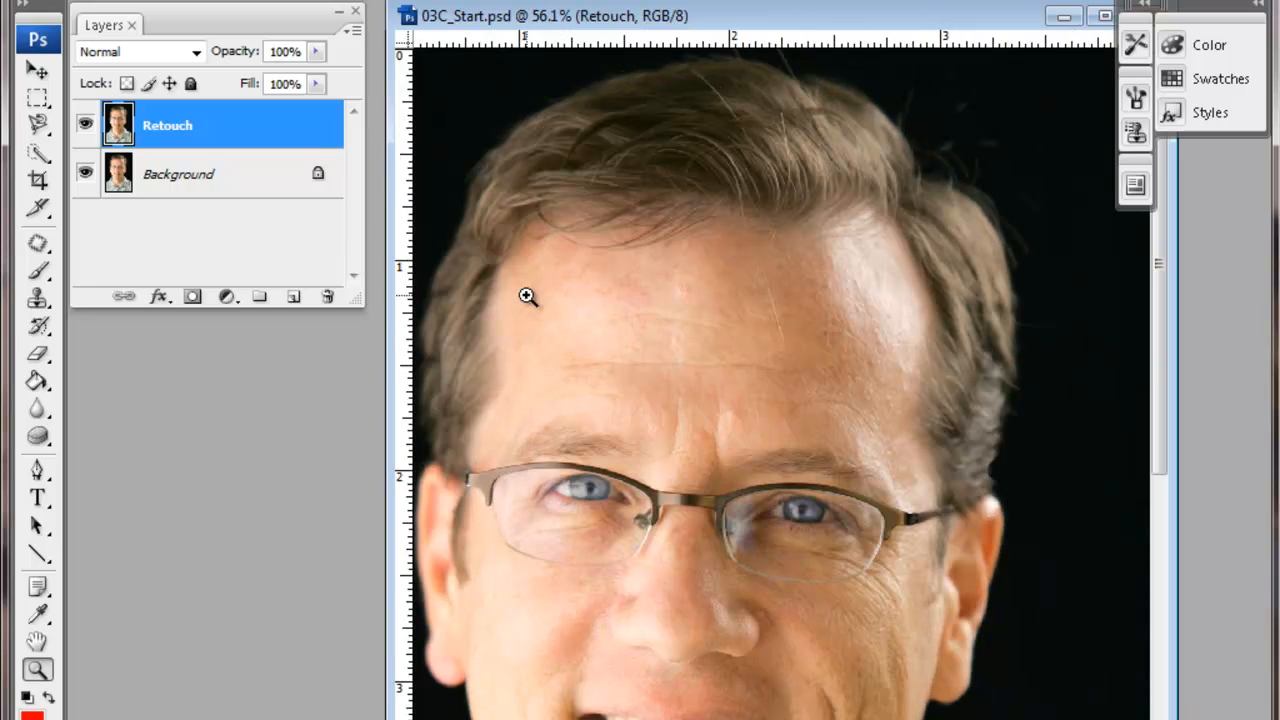
drag(471, 260, 906, 467)
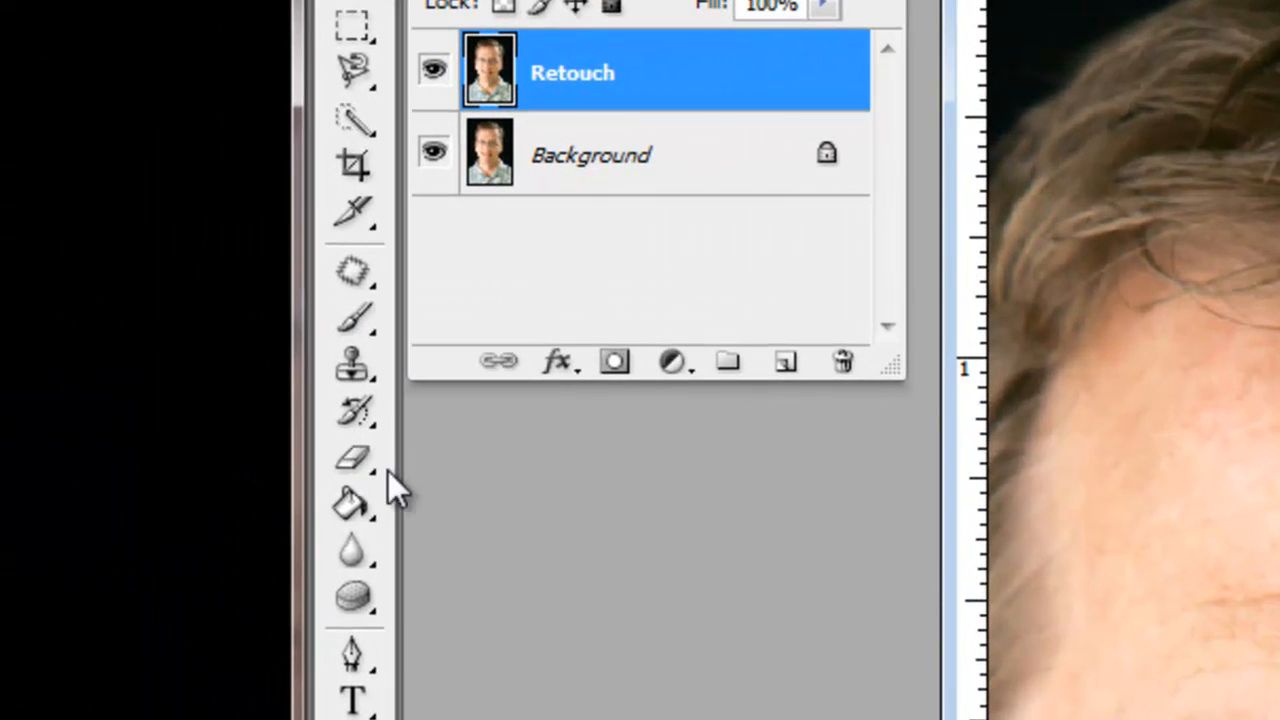
click(358, 412)
click(362, 451)
click(364, 277)
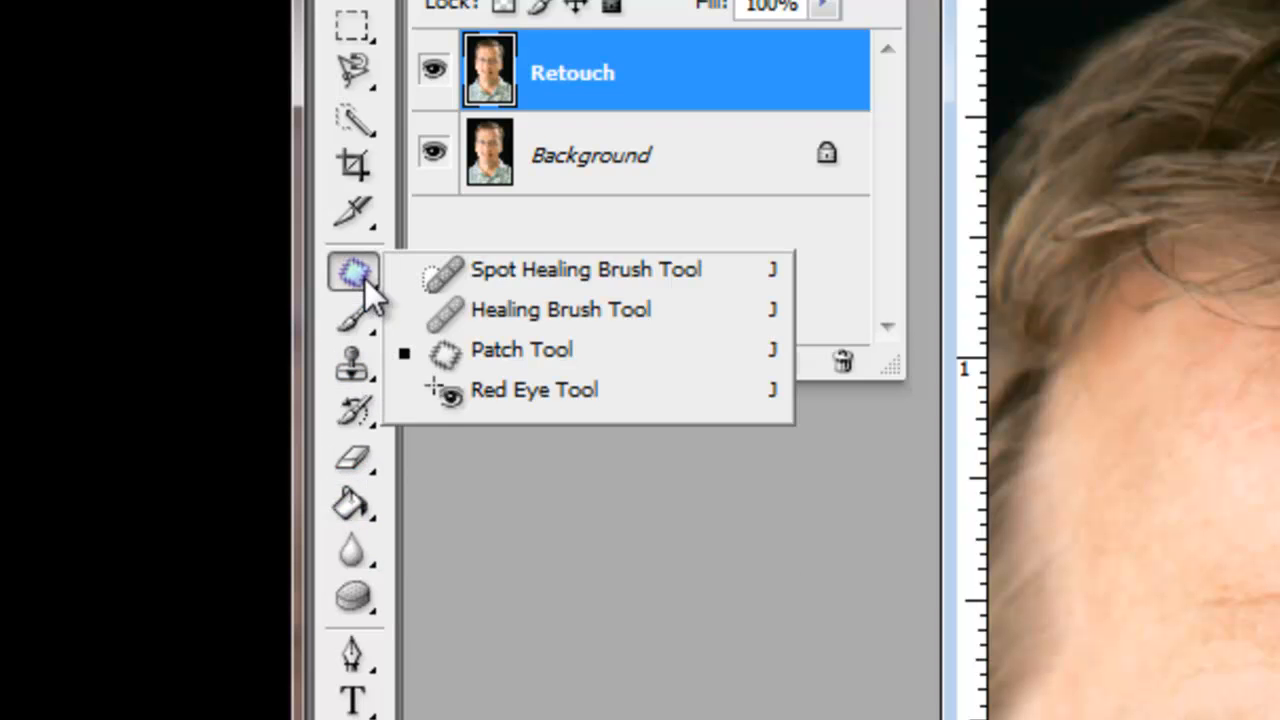
click(580, 310)
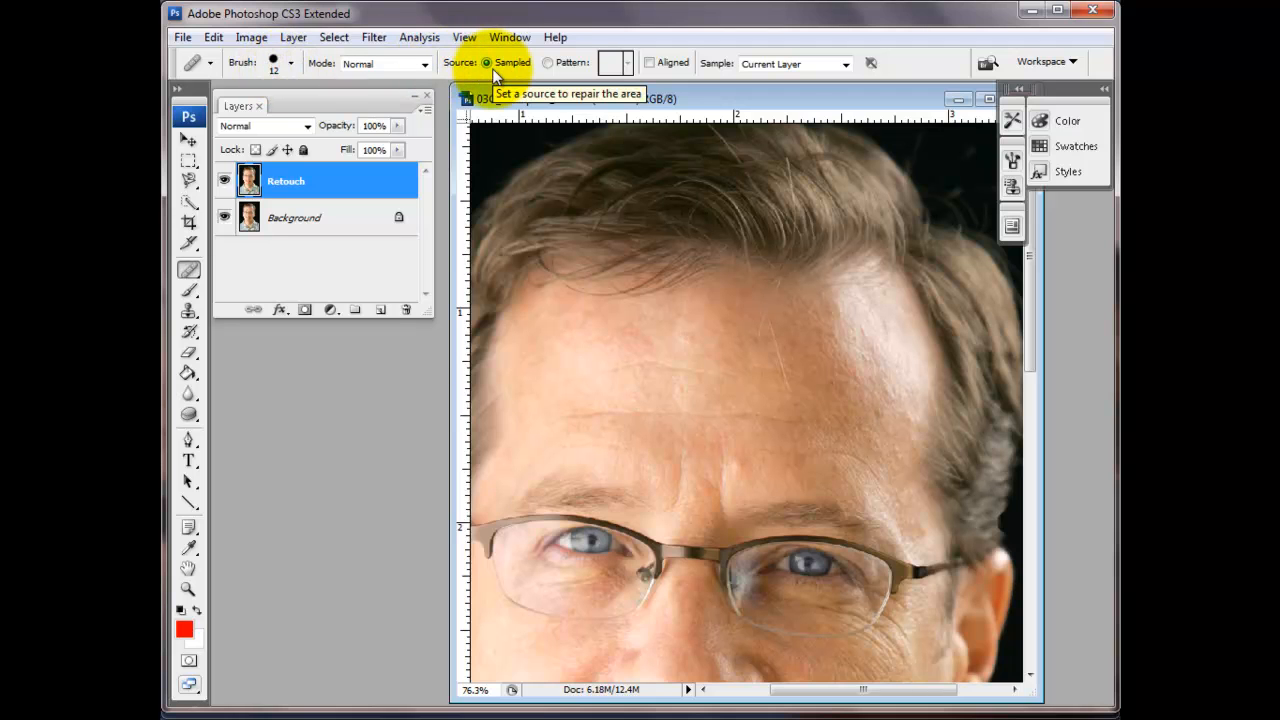
click(648, 63)
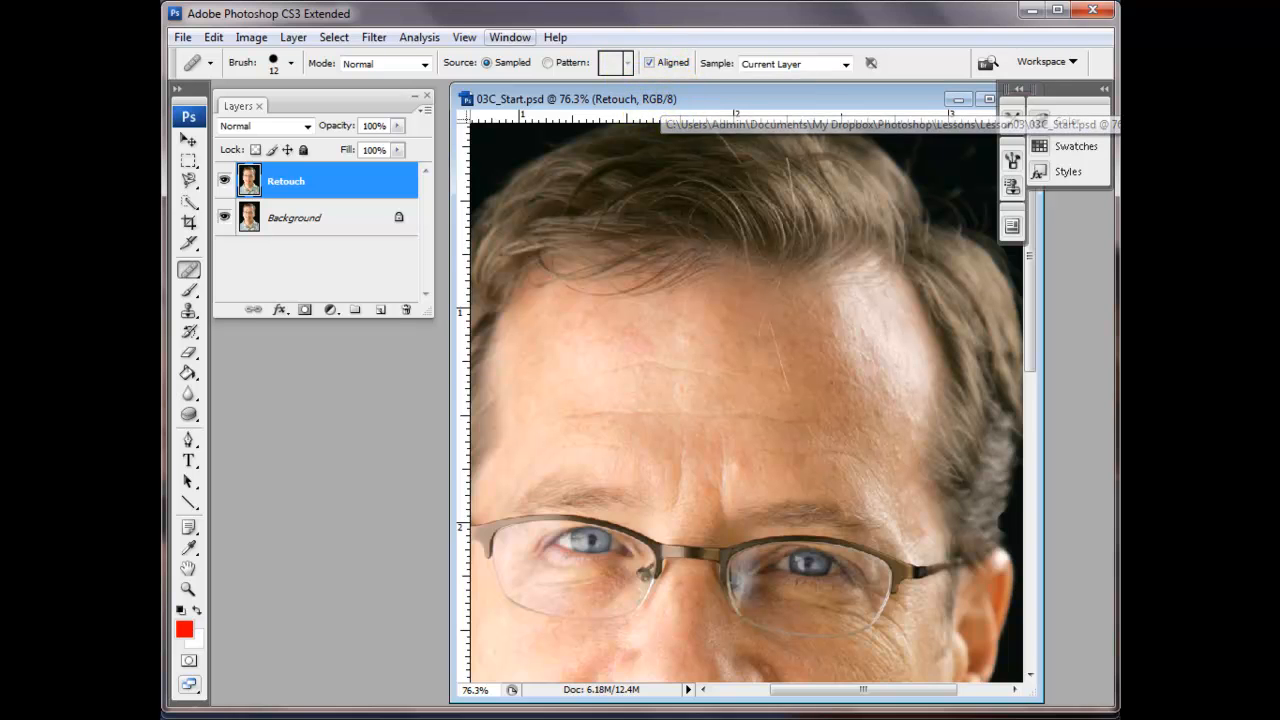
Step: Heal the horizontal forehead wrinkles on the Retouch layer using smooth skin sampled just beside them
alt+click(587, 358)
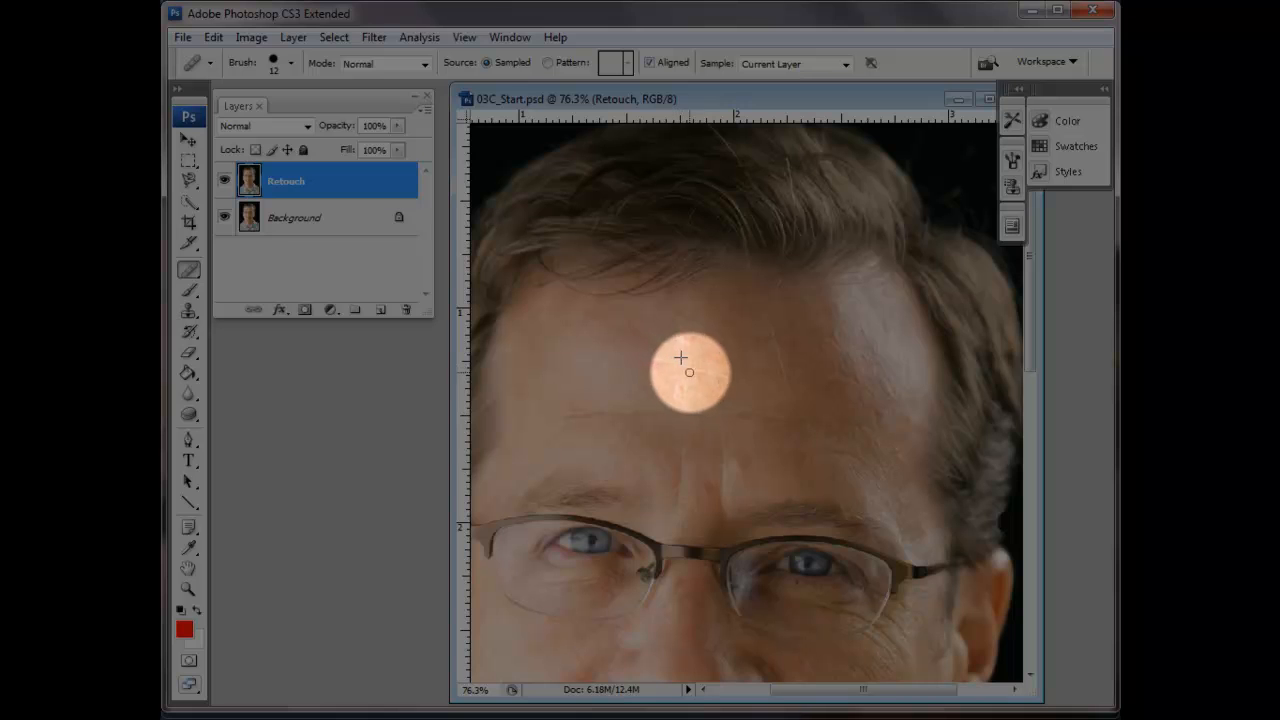
mouse_move(654, 367)
mouse_down()
mouse_move(698, 374)
mouse_move(716, 394)
mouse_up()
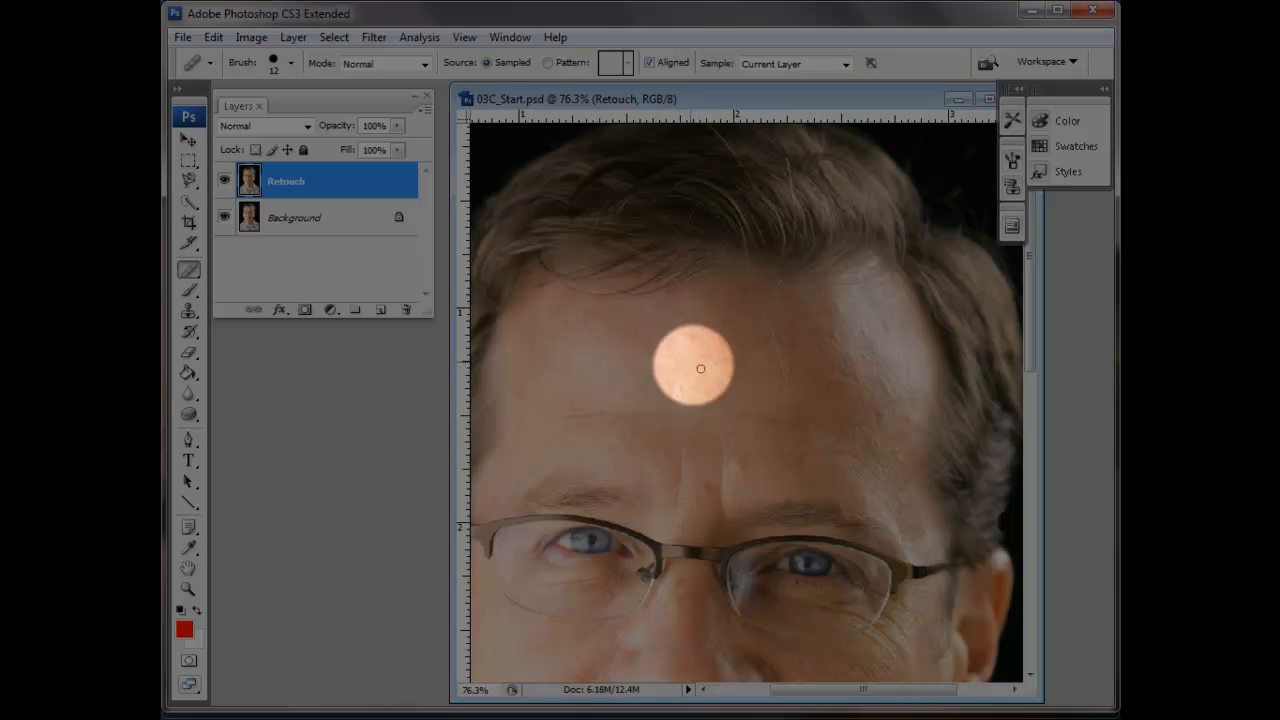
alt+click(565, 400)
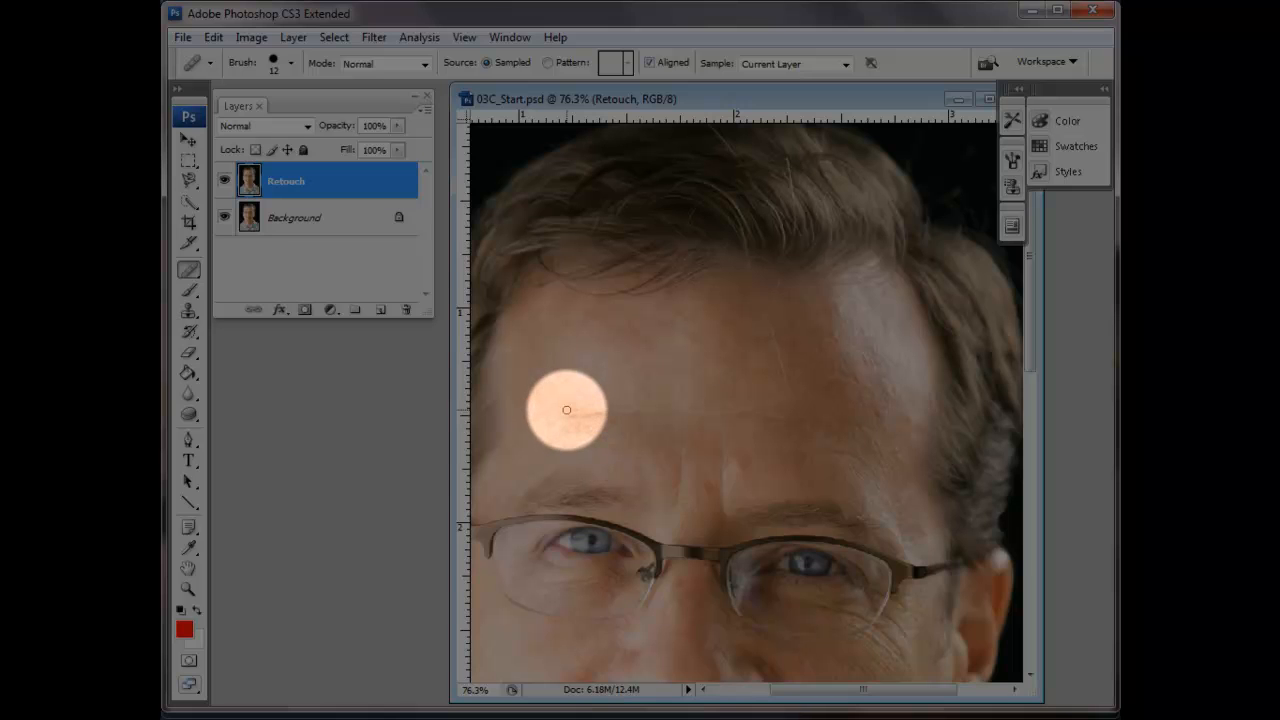
drag(570, 416, 768, 420)
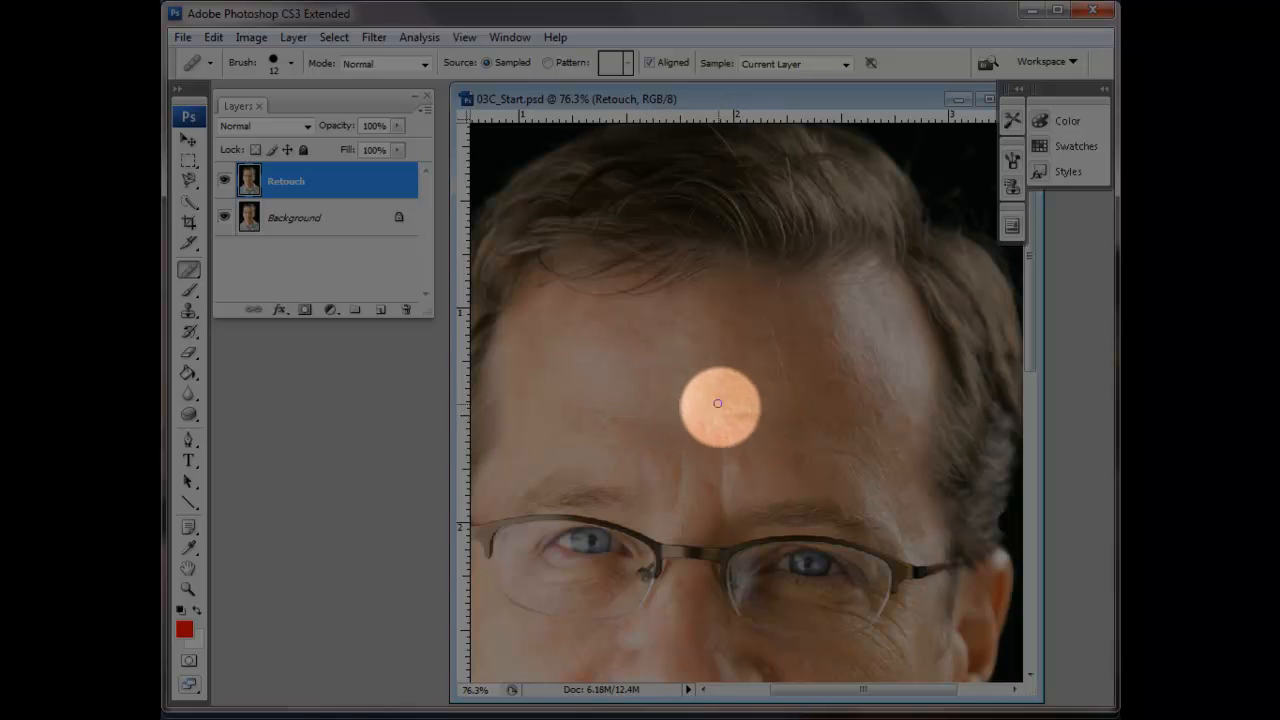
drag(720, 416, 767, 421)
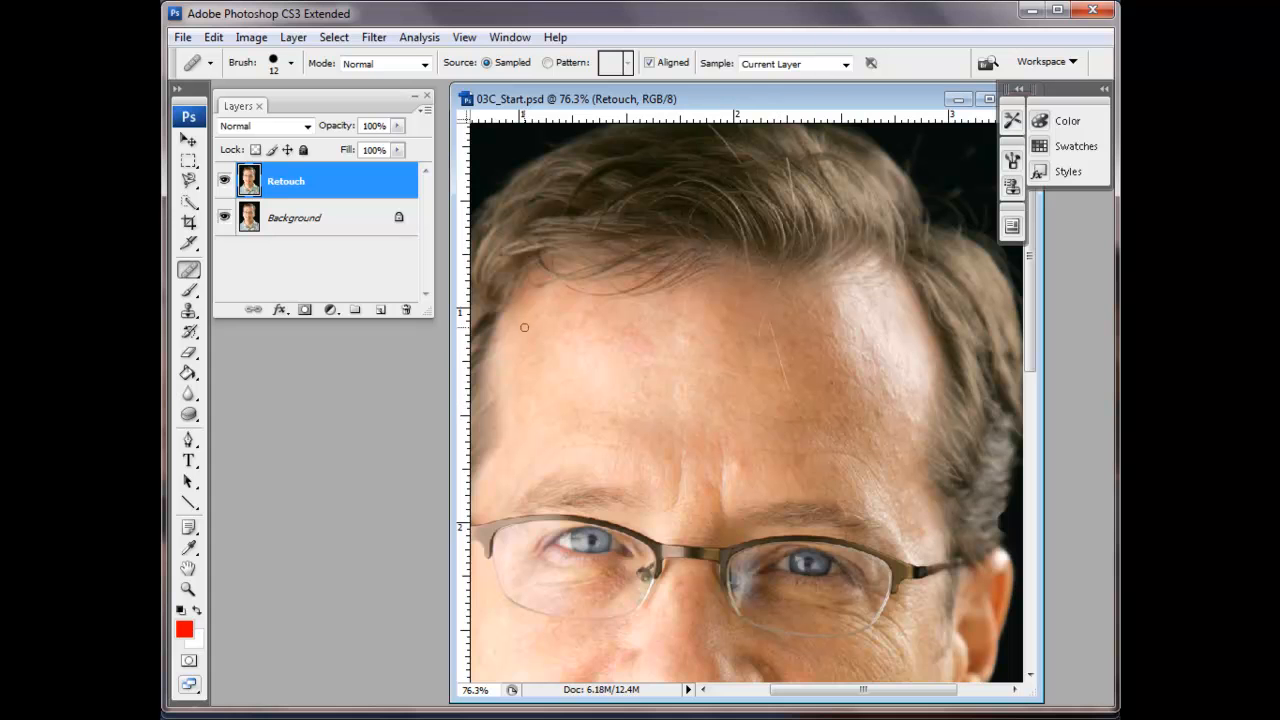
Step: Patch the crow's-feet wrinkles just outside the glasses lens nearest the visible ear, using smoother facial skin as the source
scroll(753, 461, down, 5)
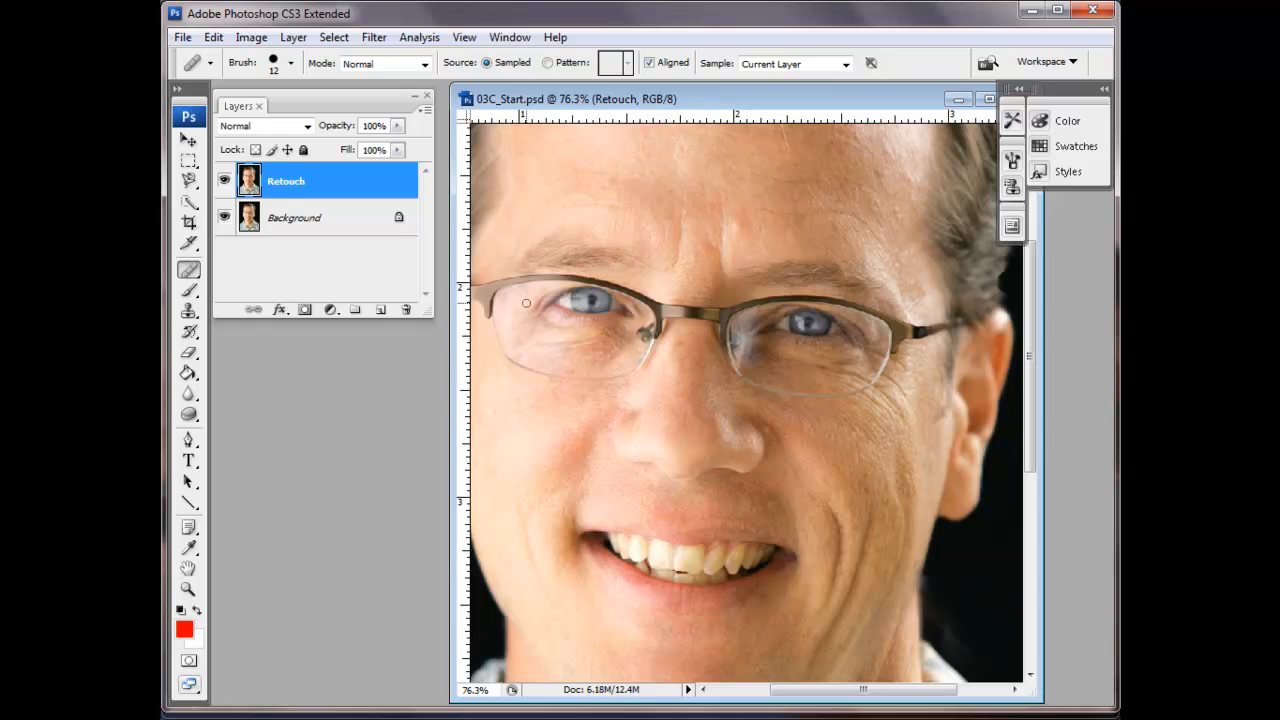
click(197, 277)
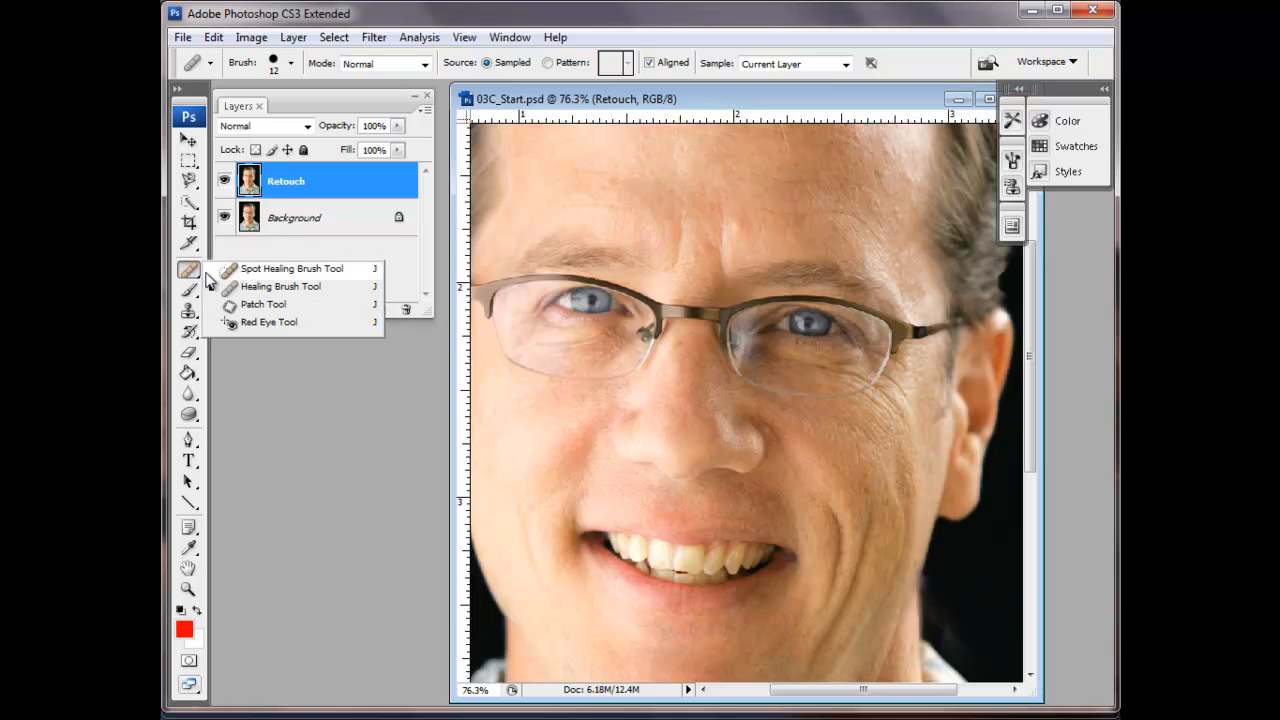
click(256, 306)
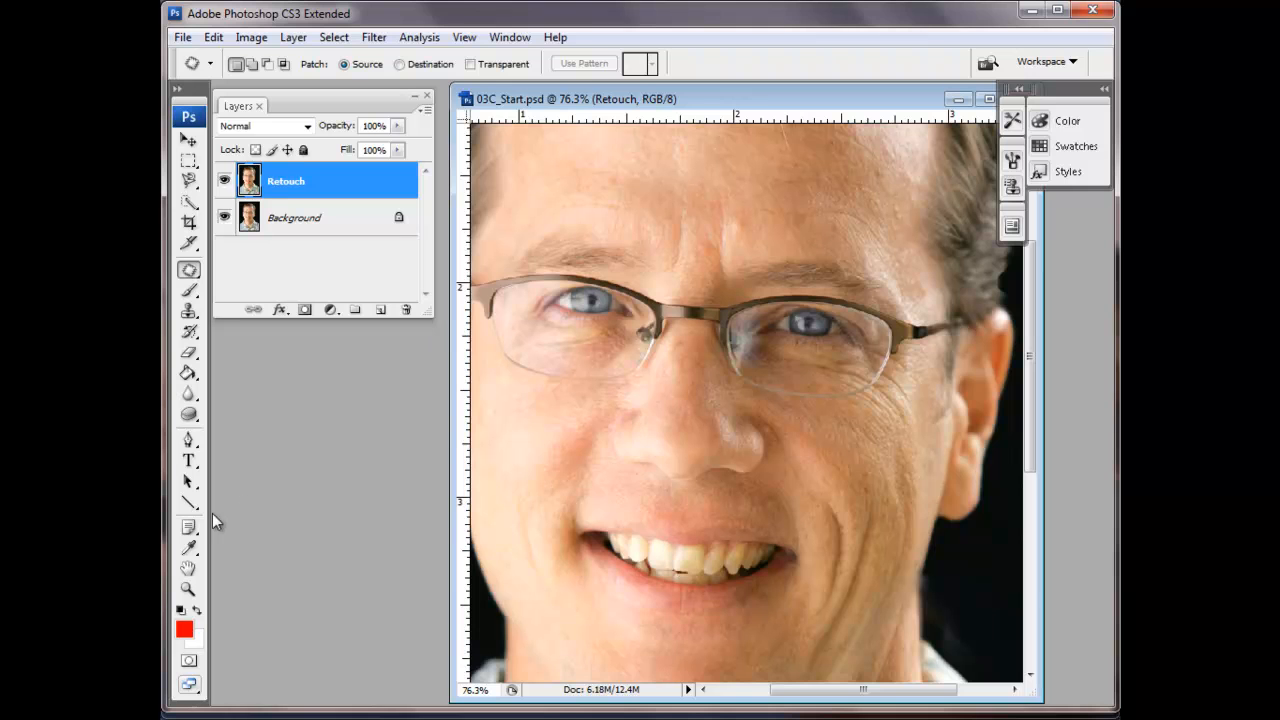
click(187, 589)
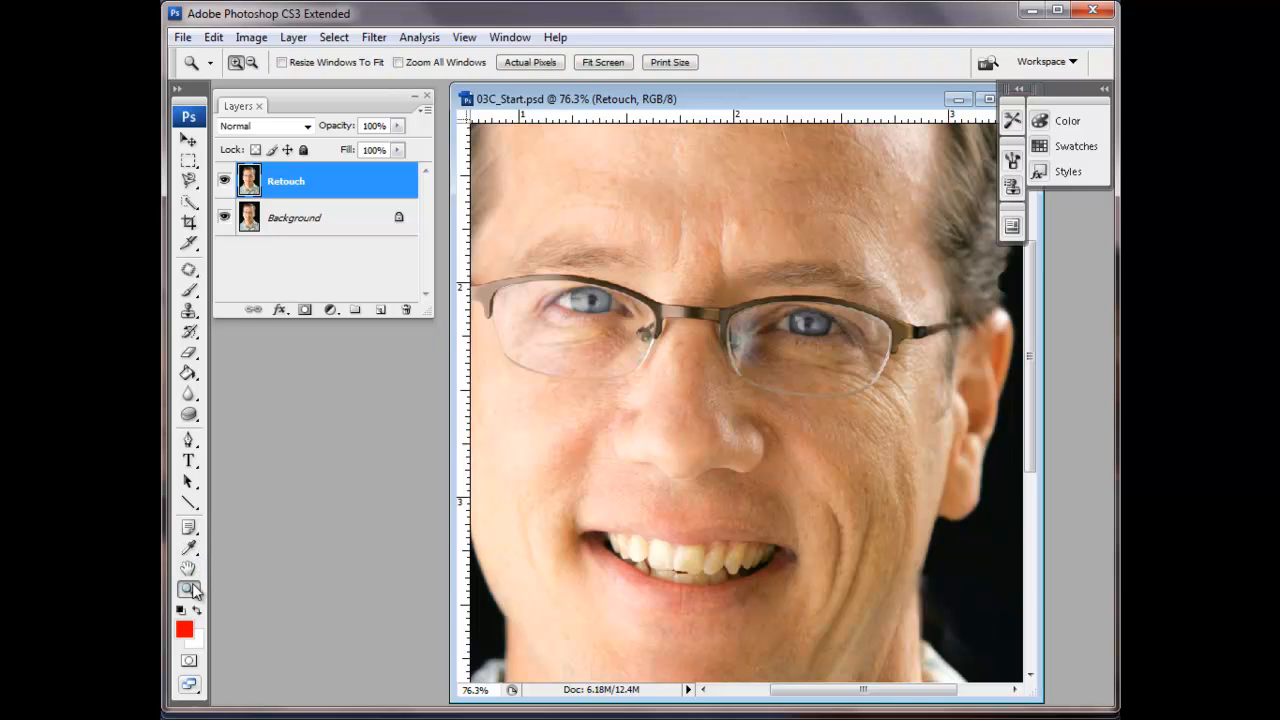
drag(798, 288, 979, 508)
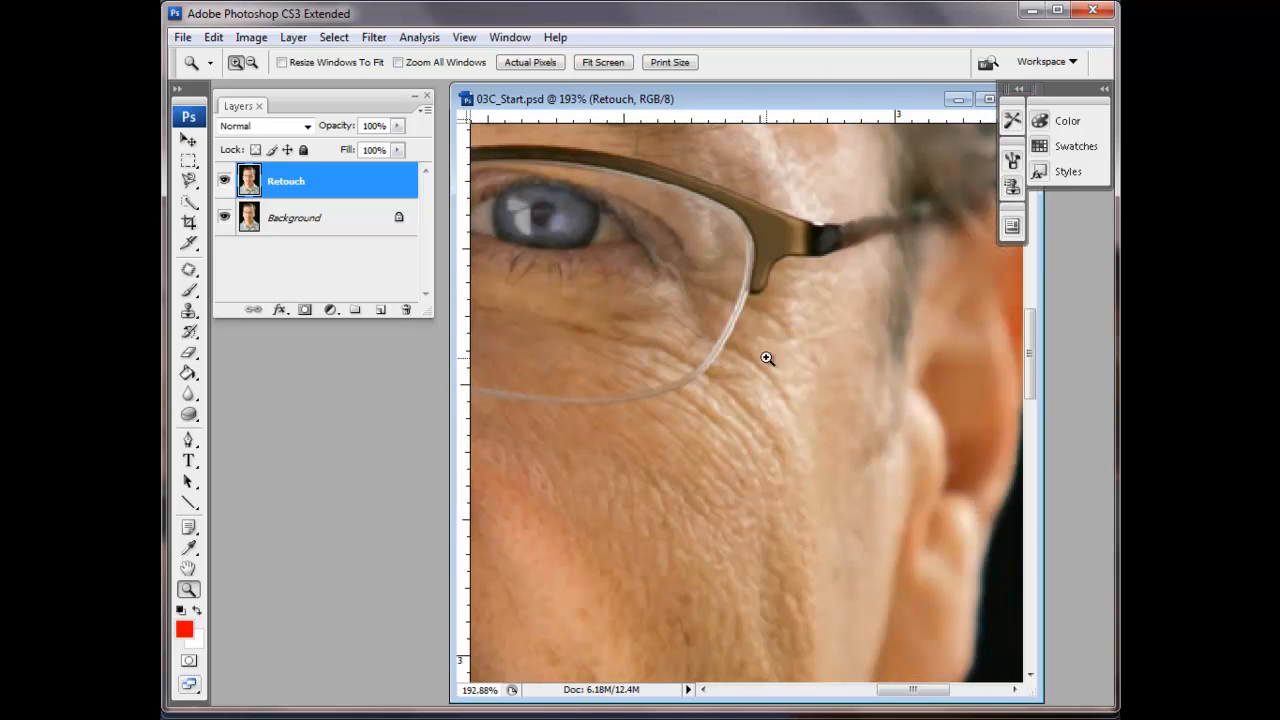
click(187, 269)
mouse_move(740, 330)
mouse_down()
mouse_move(642, 408)
mouse_move(661, 438)
mouse_move(780, 485)
mouse_move(805, 480)
mouse_move(819, 427)
mouse_move(806, 323)
mouse_move(774, 294)
mouse_move(741, 340)
mouse_up()
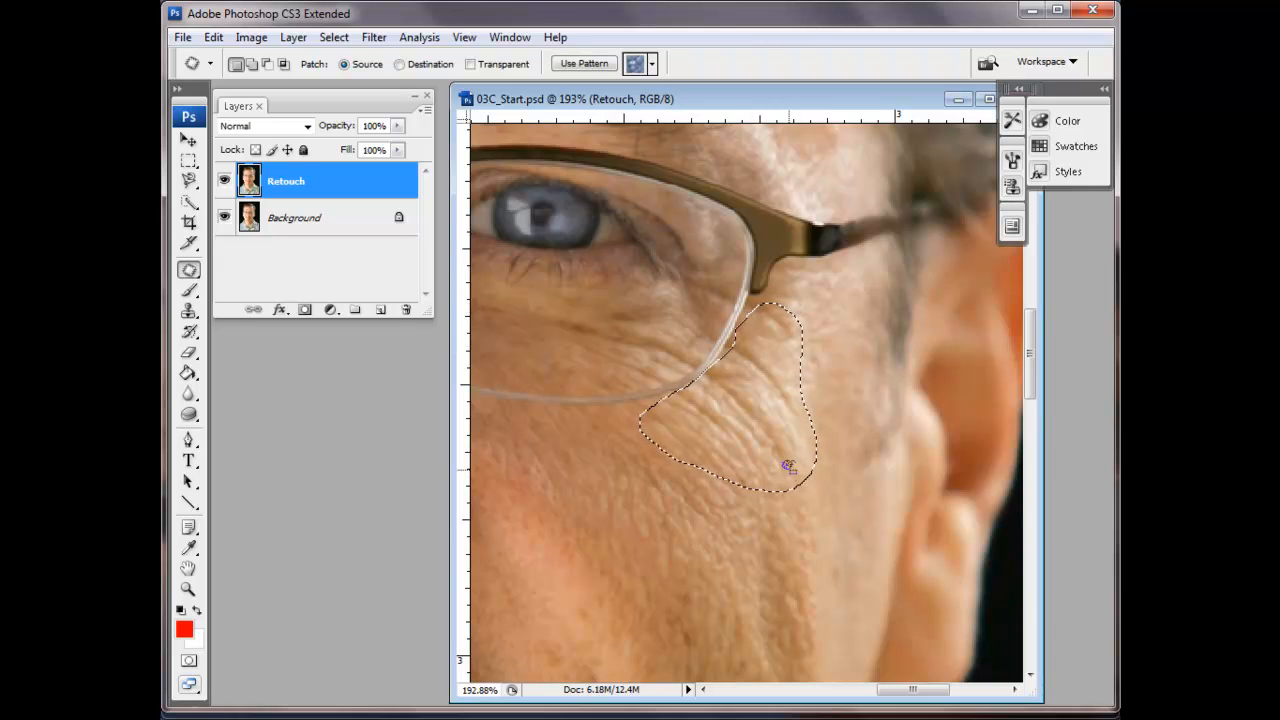
mouse_move(750, 421)
mouse_down()
mouse_move(775, 373)
mouse_move(808, 383)
mouse_move(846, 358)
mouse_up()
drag(752, 469, 683, 558)
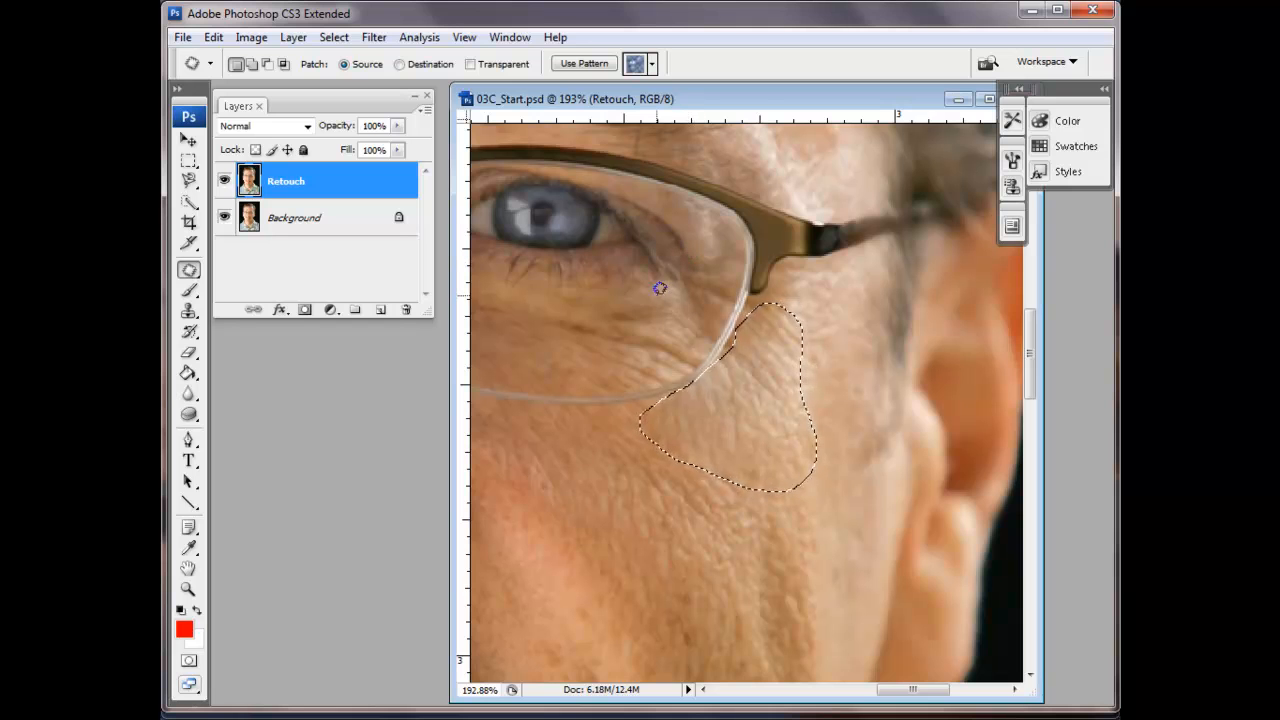
Step: Patch the wrinkled skin below the eye inside the same lens with adjacent under-eye skin and deselect the area
mouse_move(656, 297)
mouse_down()
mouse_move(529, 321)
mouse_move(679, 382)
mouse_move(711, 349)
mouse_move(699, 315)
mouse_move(654, 296)
mouse_up()
drag(648, 341, 548, 345)
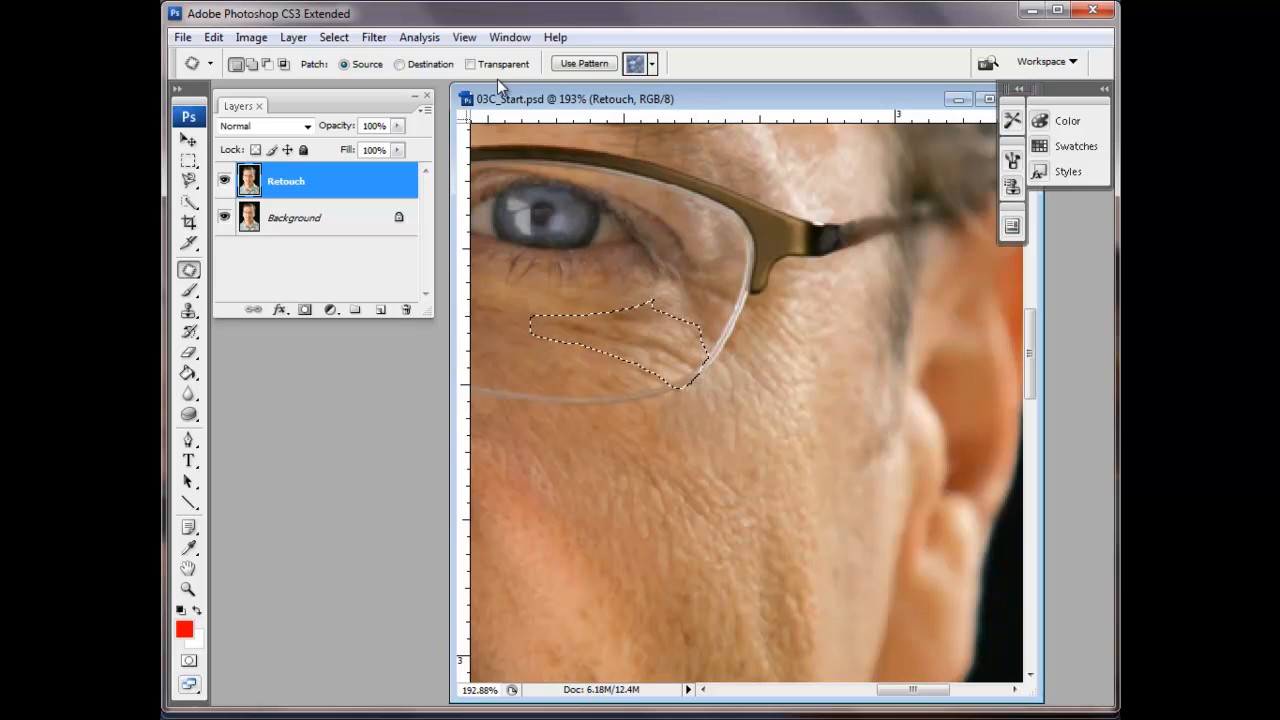
click(419, 38)
click(350, 74)
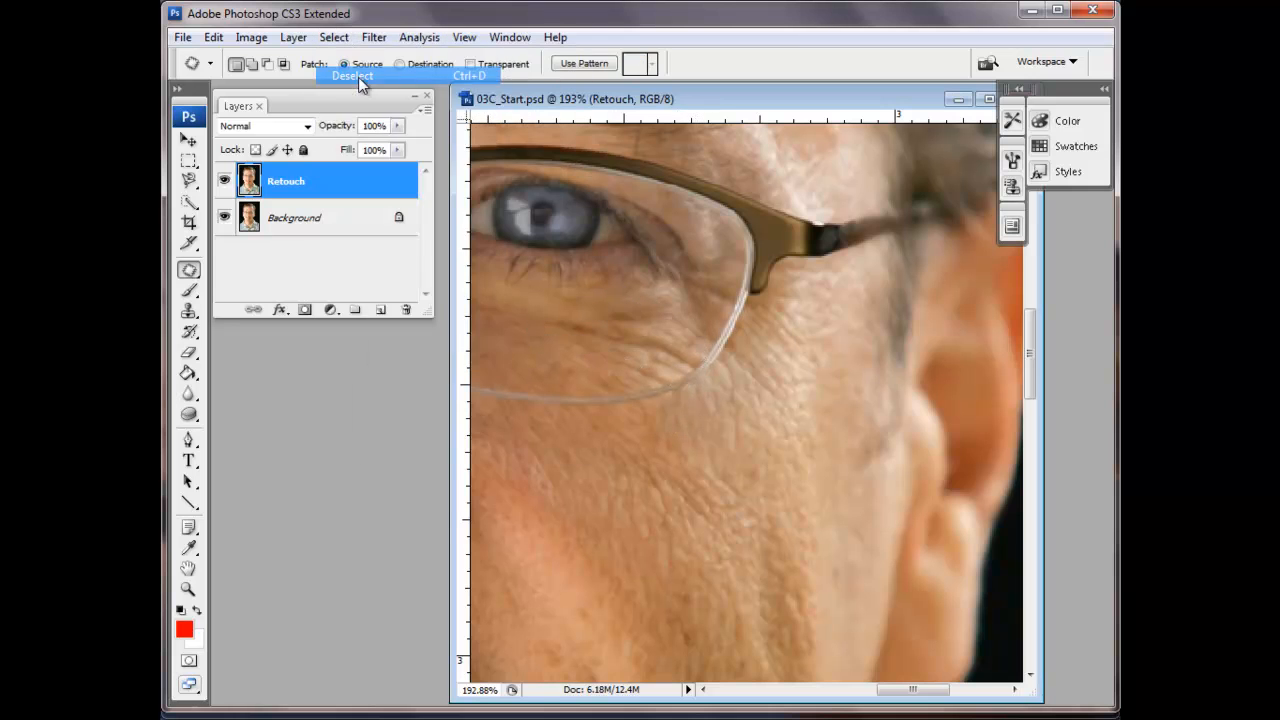
Step: Patch the remaining under-eye wrinkles in smaller sections near the lens's lower outer rim and clear the selection
mouse_move(698, 311)
mouse_down()
mouse_move(652, 295)
mouse_move(573, 318)
mouse_move(587, 334)
mouse_move(691, 360)
mouse_move(702, 312)
mouse_up()
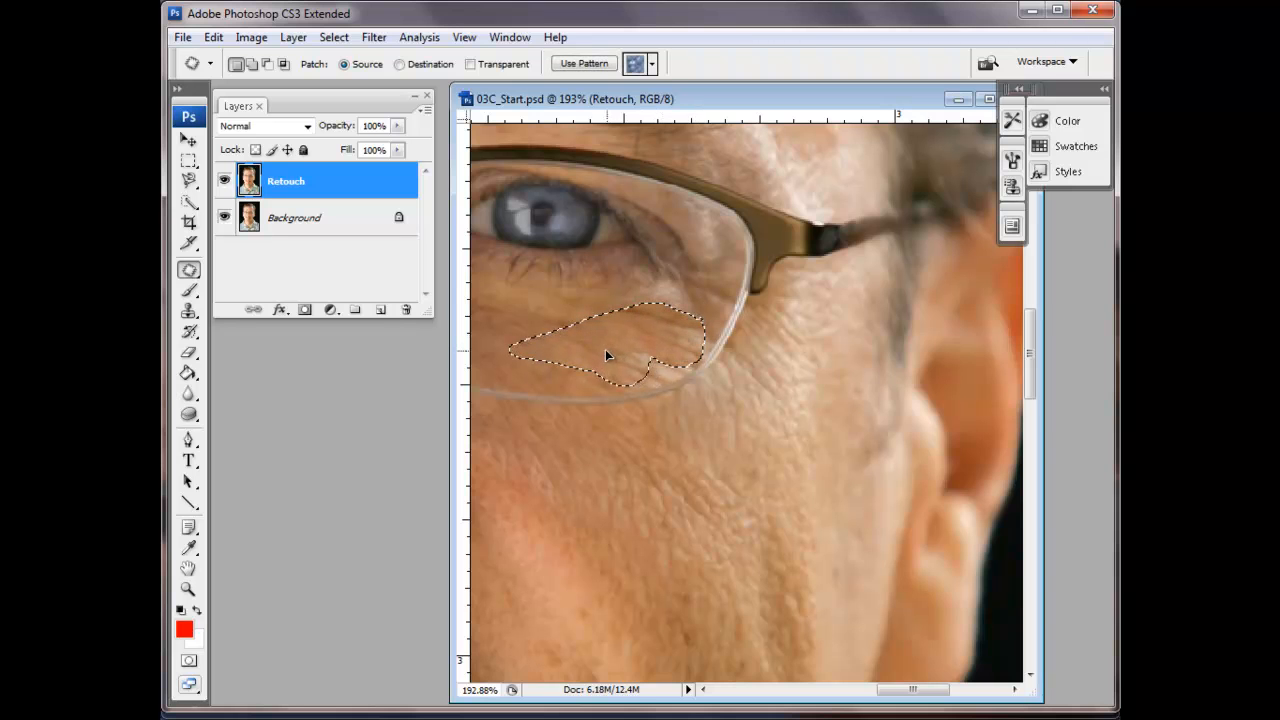
key(ctrl+z)
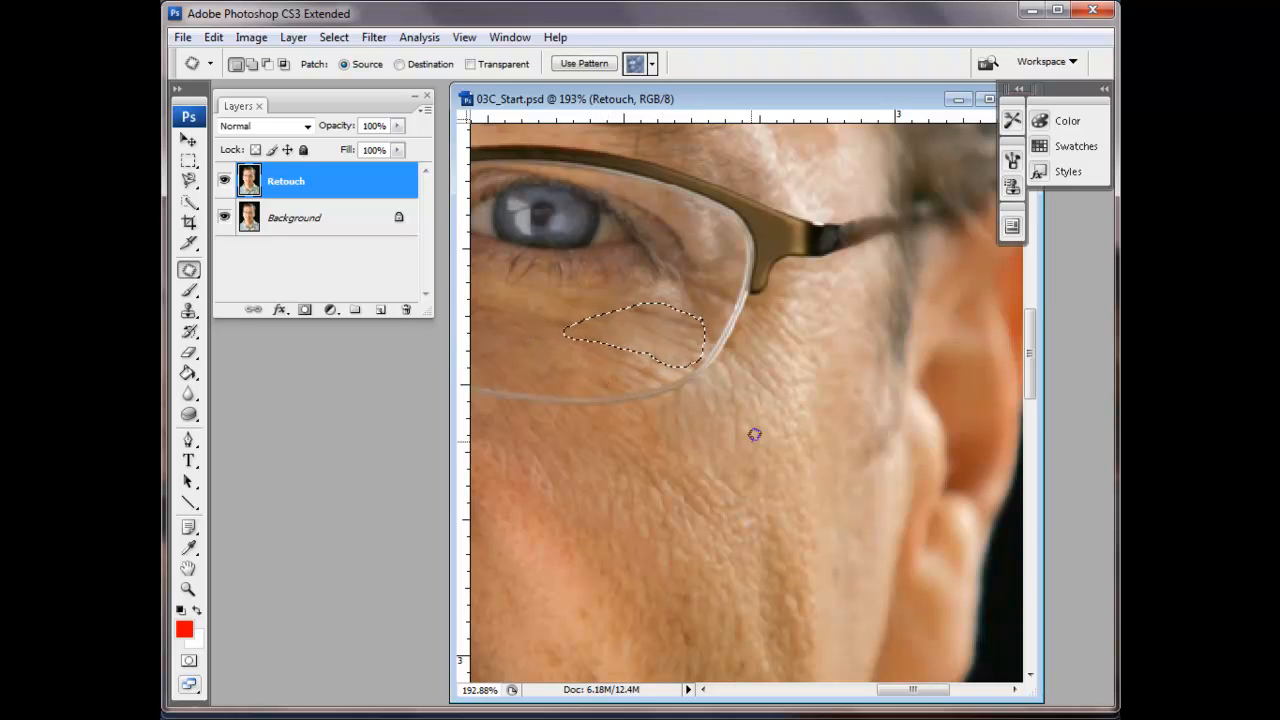
click(624, 361)
mouse_move(624, 361)
mouse_down()
mouse_move(699, 354)
mouse_move(659, 343)
mouse_move(628, 363)
mouse_move(649, 369)
mouse_move(603, 363)
mouse_up()
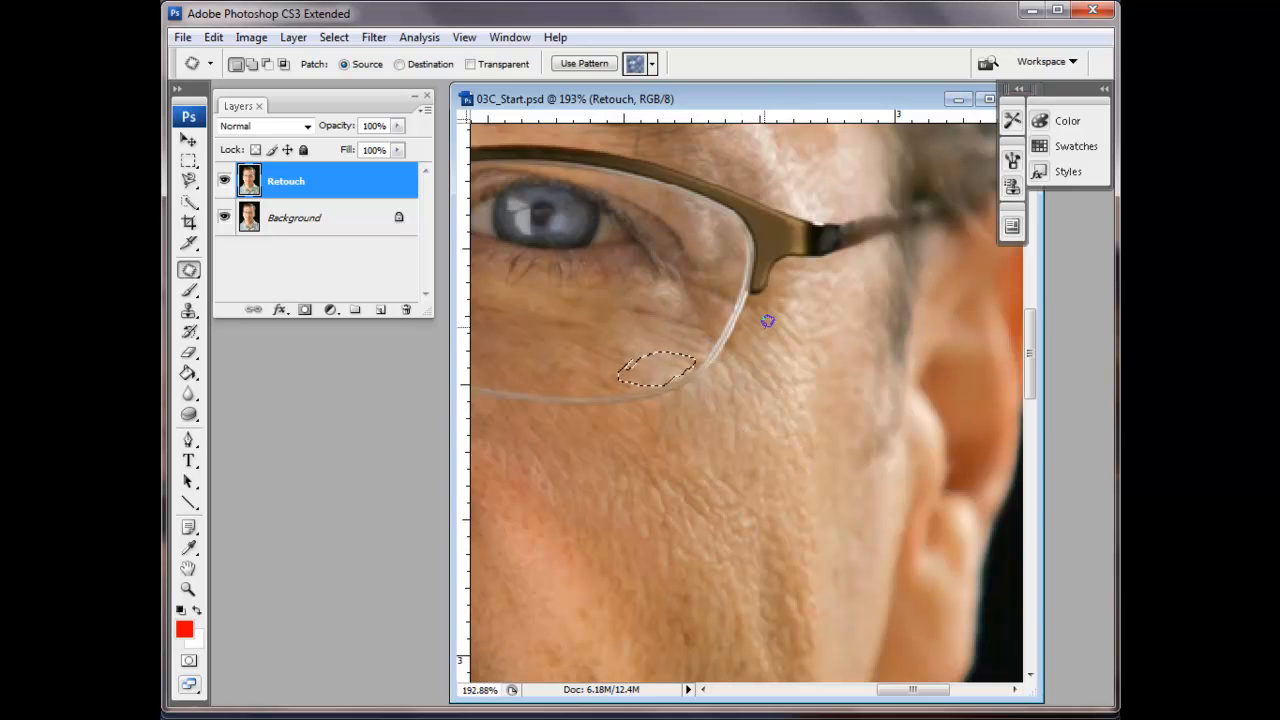
click(415, 37)
mouse_move(458, 38)
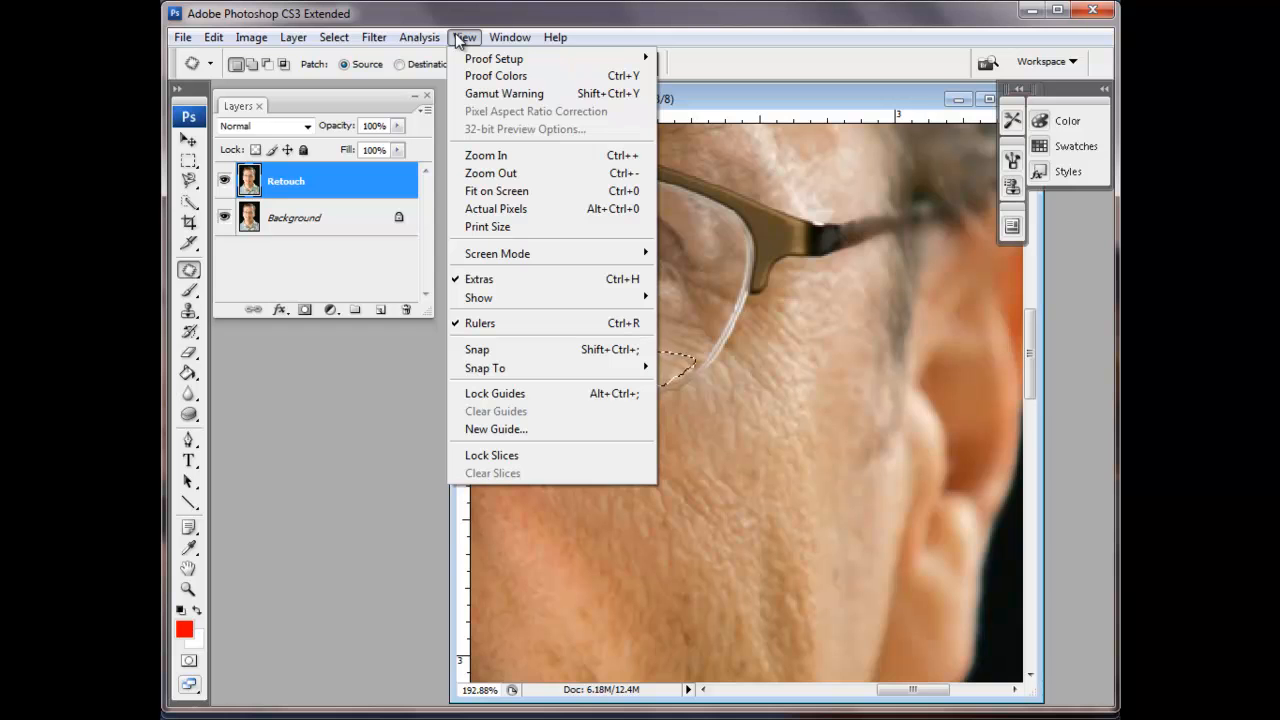
click(484, 173)
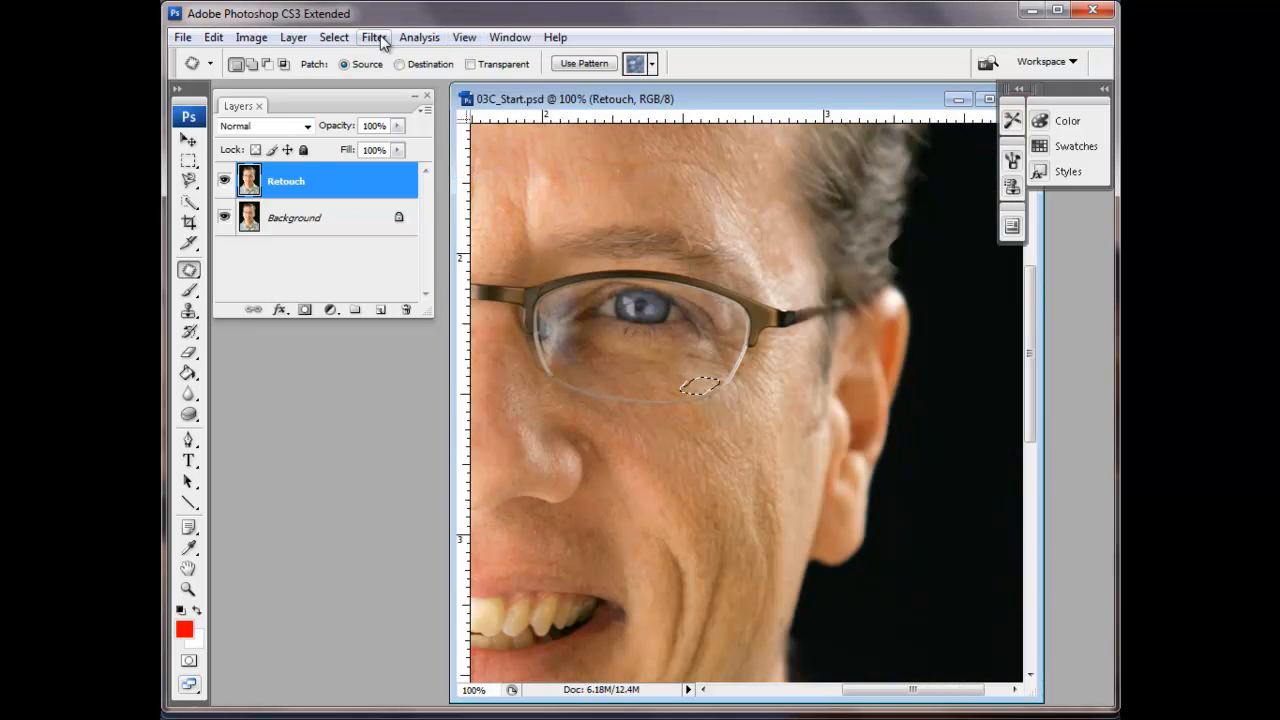
click(293, 37)
mouse_move(334, 37)
click(347, 77)
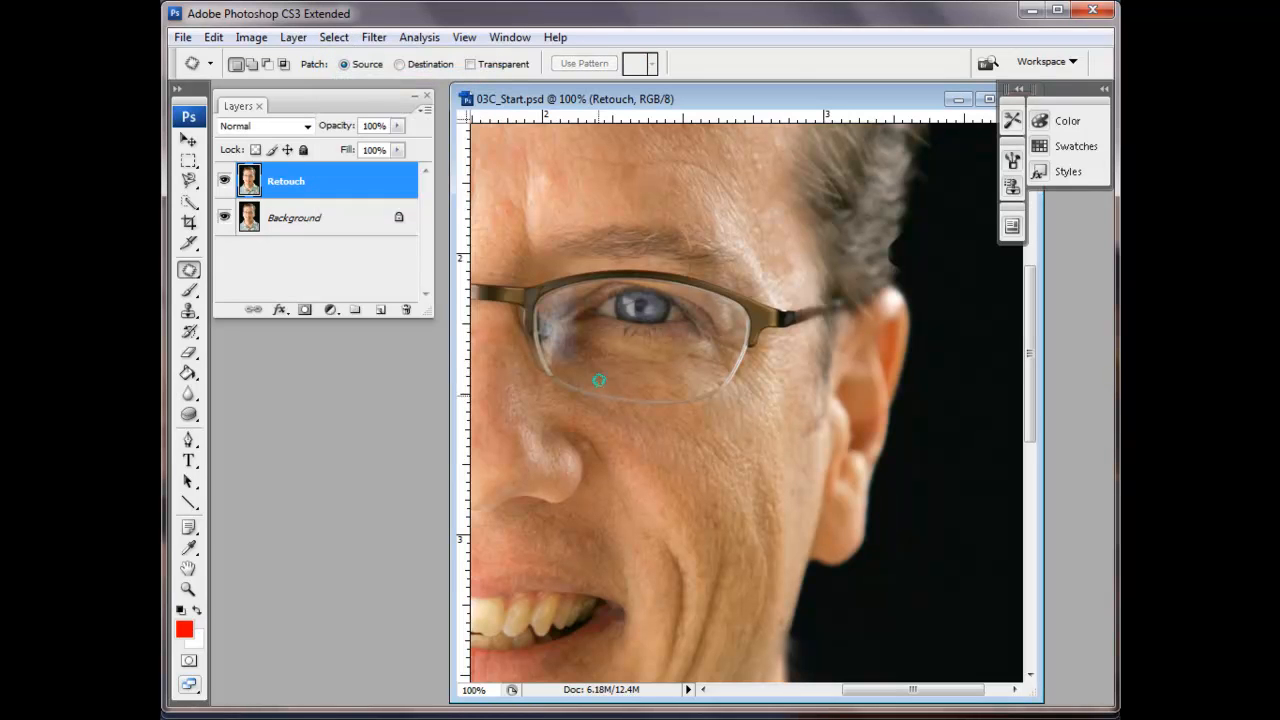
Step: Shift the Retouch layer freehand to the right and down with the Move tool, and fit the whole image in the window
click(196, 143)
mouse_move(617, 409)
mouse_down()
mouse_move(651, 420)
mouse_move(800, 363)
mouse_move(841, 368)
mouse_move(814, 387)
mouse_move(757, 388)
mouse_move(759, 414)
mouse_move(671, 442)
mouse_up()
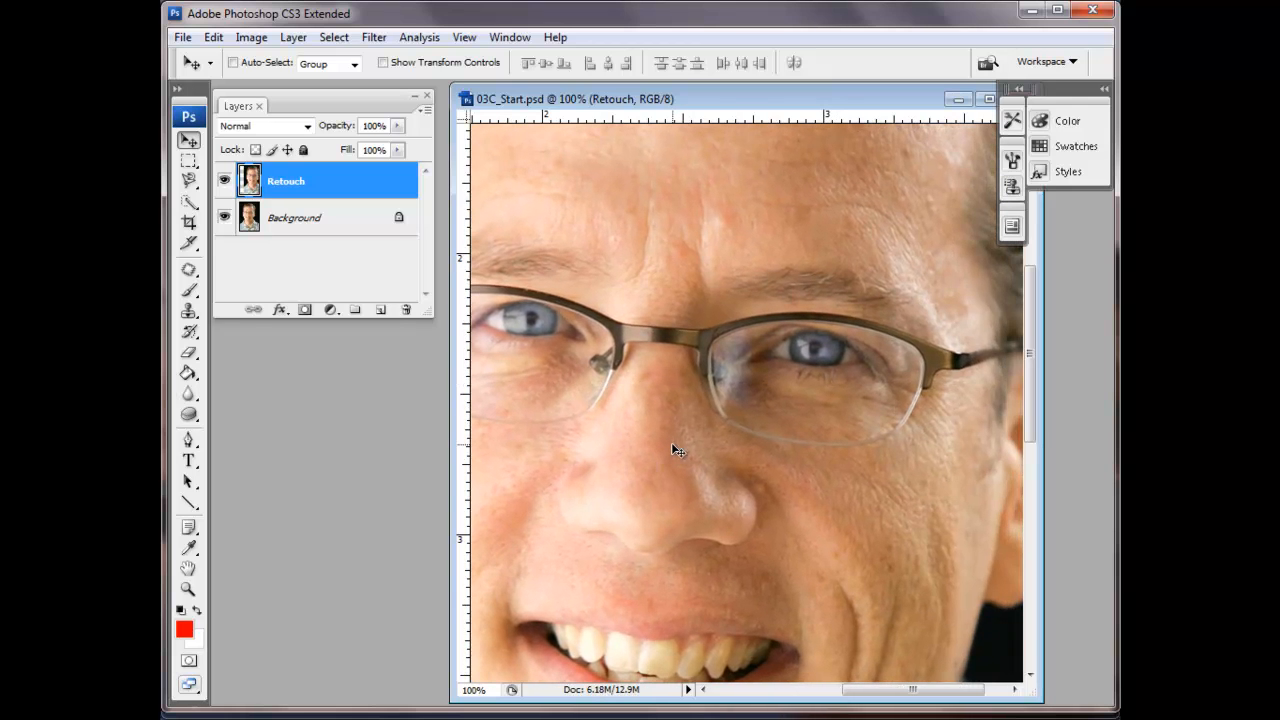
double_click(190, 569)
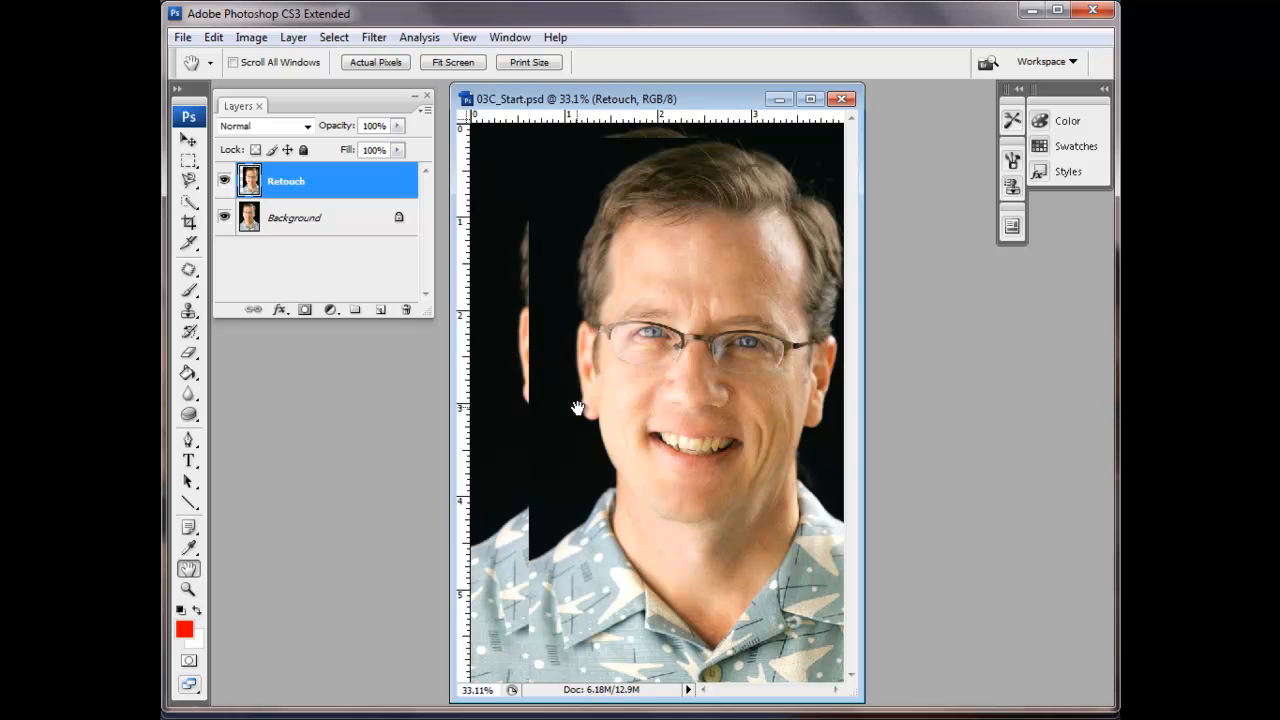
Step: Move the Retouch layer back over the original portrait and hide the Background layer
click(188, 140)
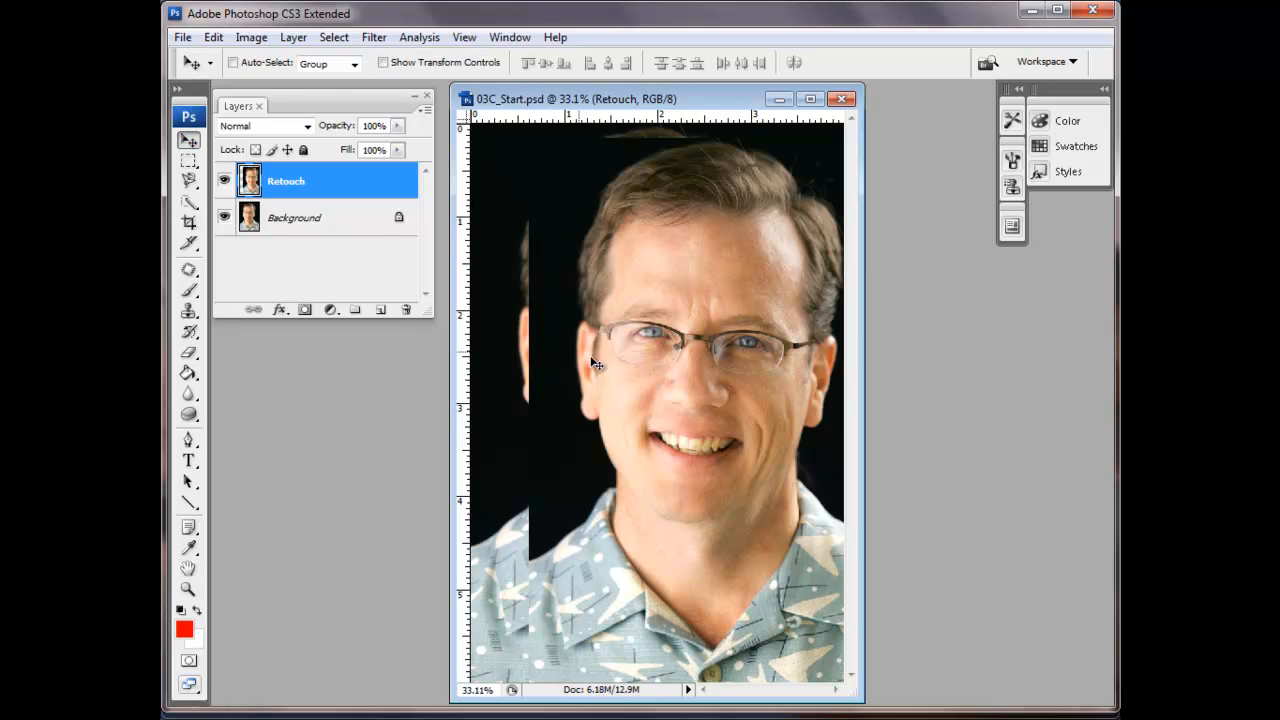
drag(675, 427, 602, 413)
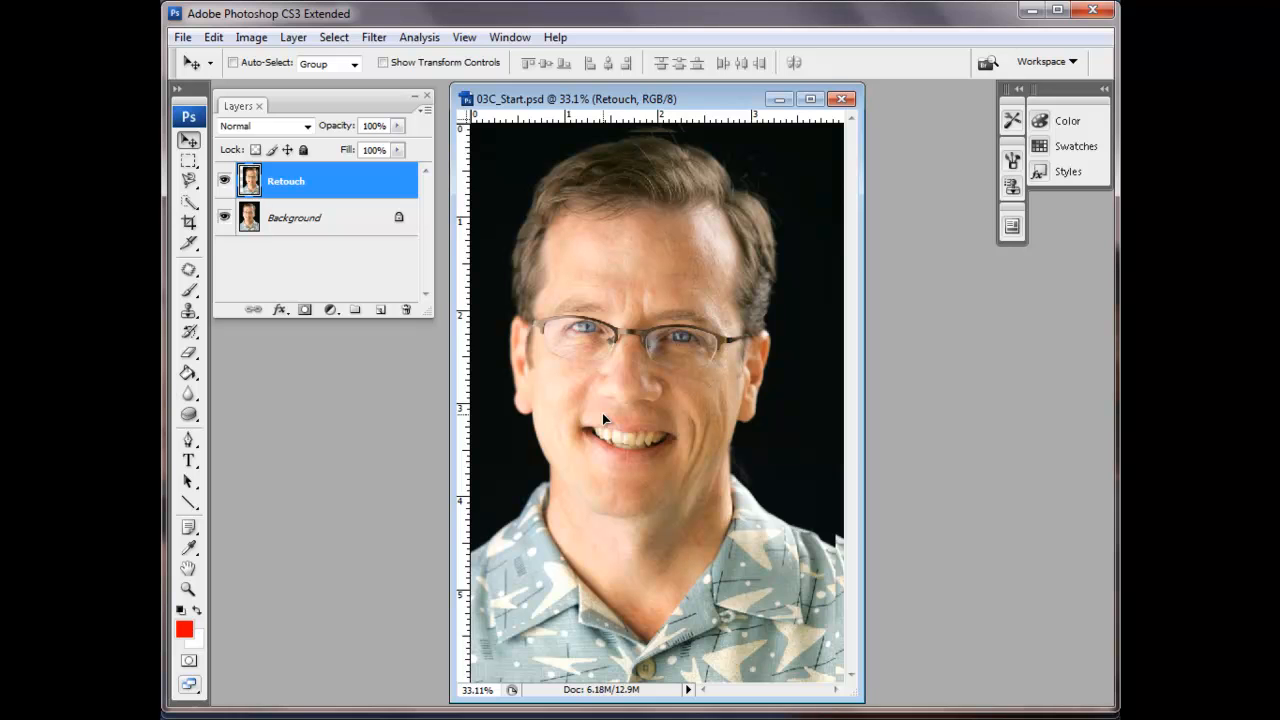
click(226, 218)
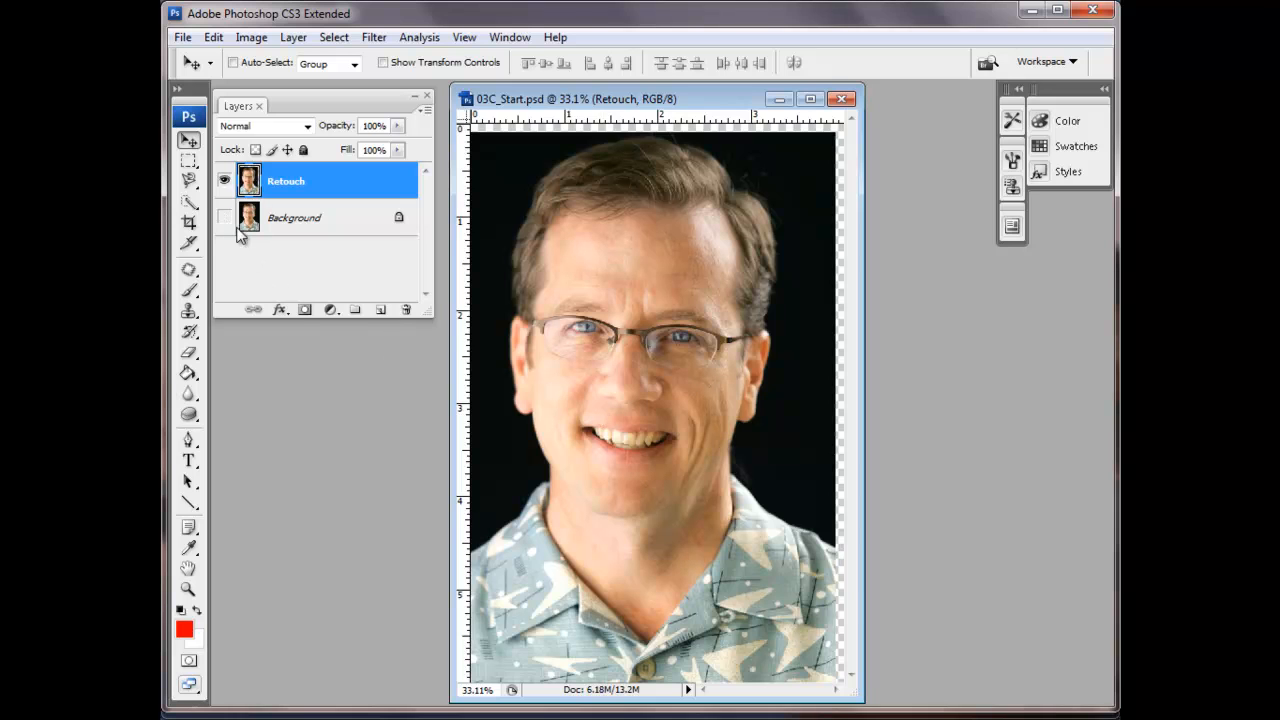
Step: Nudge the Retouch layer right and up until it fills the canvas with no transparent edges
key(Right)
key(Right)
key(Right)
key(Right)
key(Right)
key(Right)
key(Right)
key(Right)
key(Right)
key(Right)
key(Right)
key(Right)
key(Right)
key(Right)
key(Right)
key(Right)
key(Right)
key(Right)
key(Right)
key(Right)
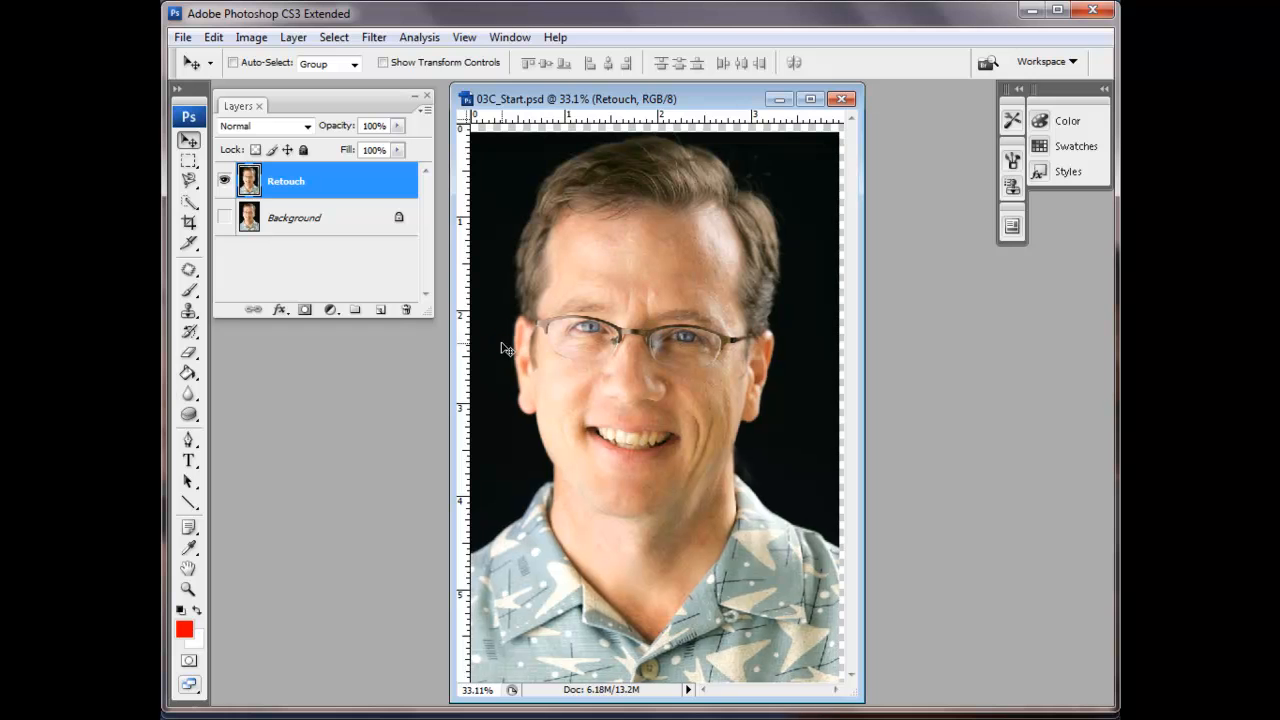
key(Up)
key(Up)
key(Up)
key(Up)
key(Up)
key(Up)
key(Up)
key(Up)
key(Up)
key(Up)
key(Up)
key(Up)
key(Up)
key(Up)
key(Up)
key(Up)
key(Up)
key(Up)
key(Up)
key(Up)
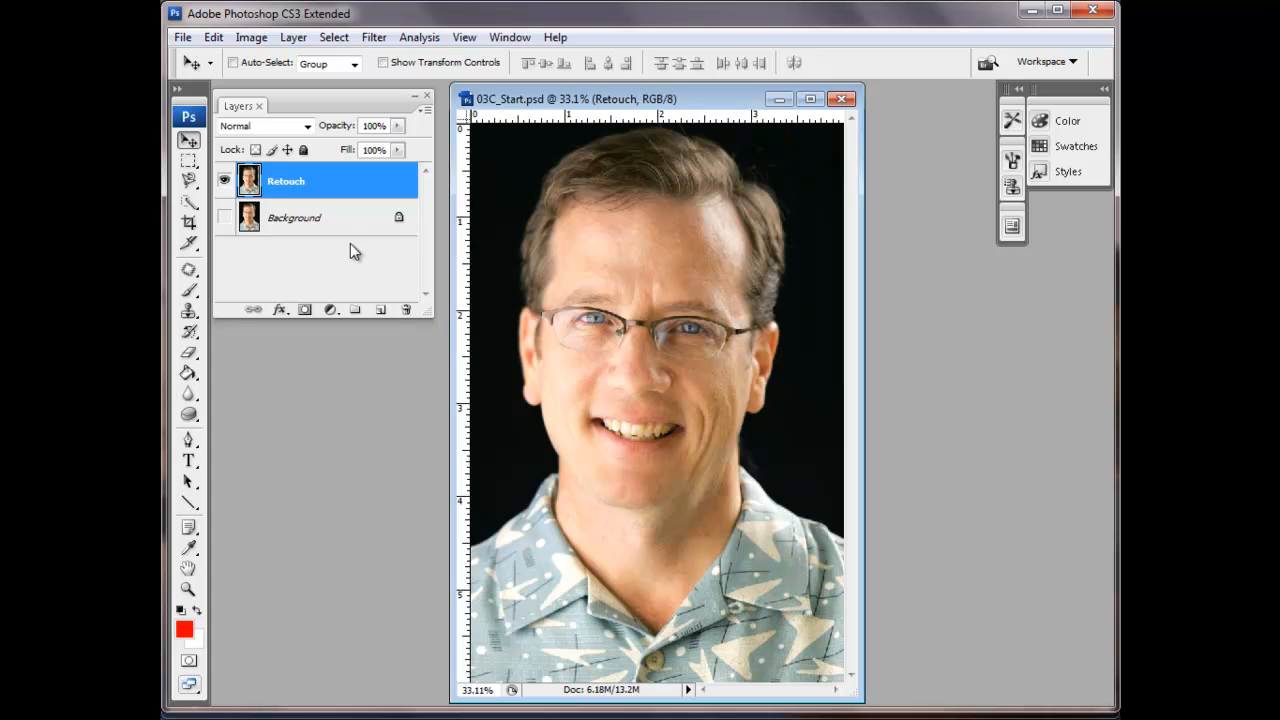
click(290, 40)
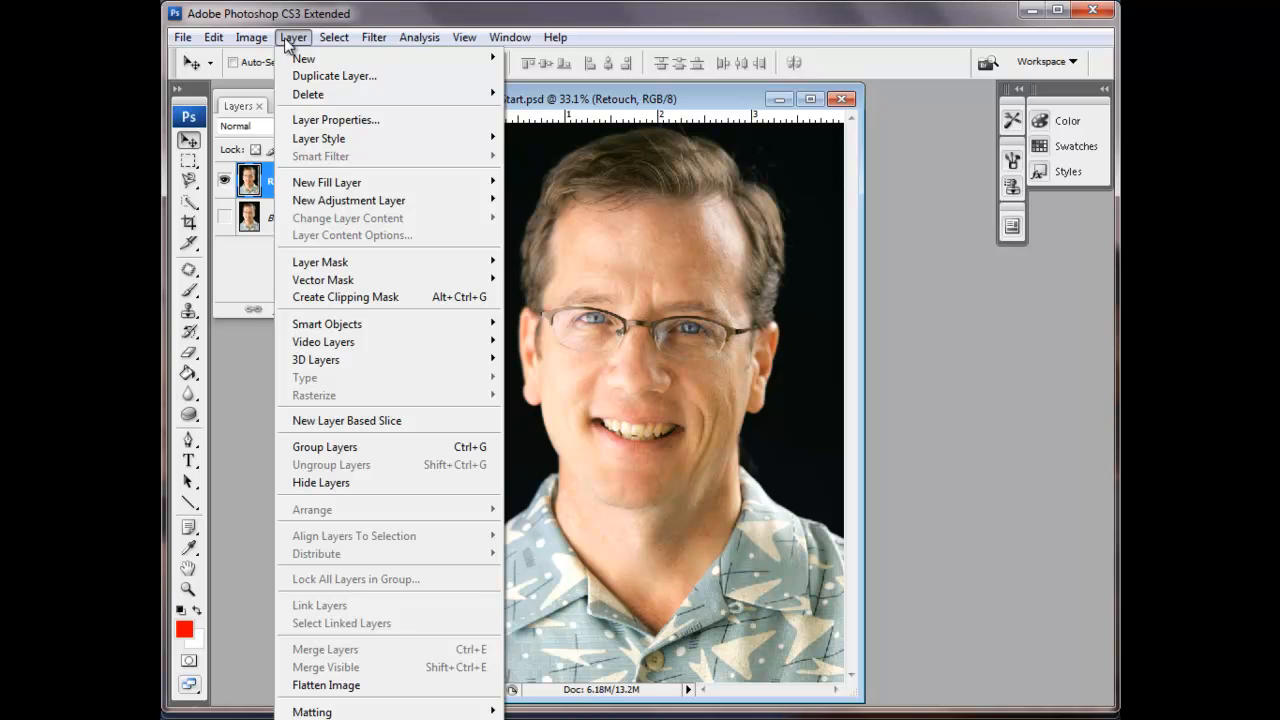
click(267, 407)
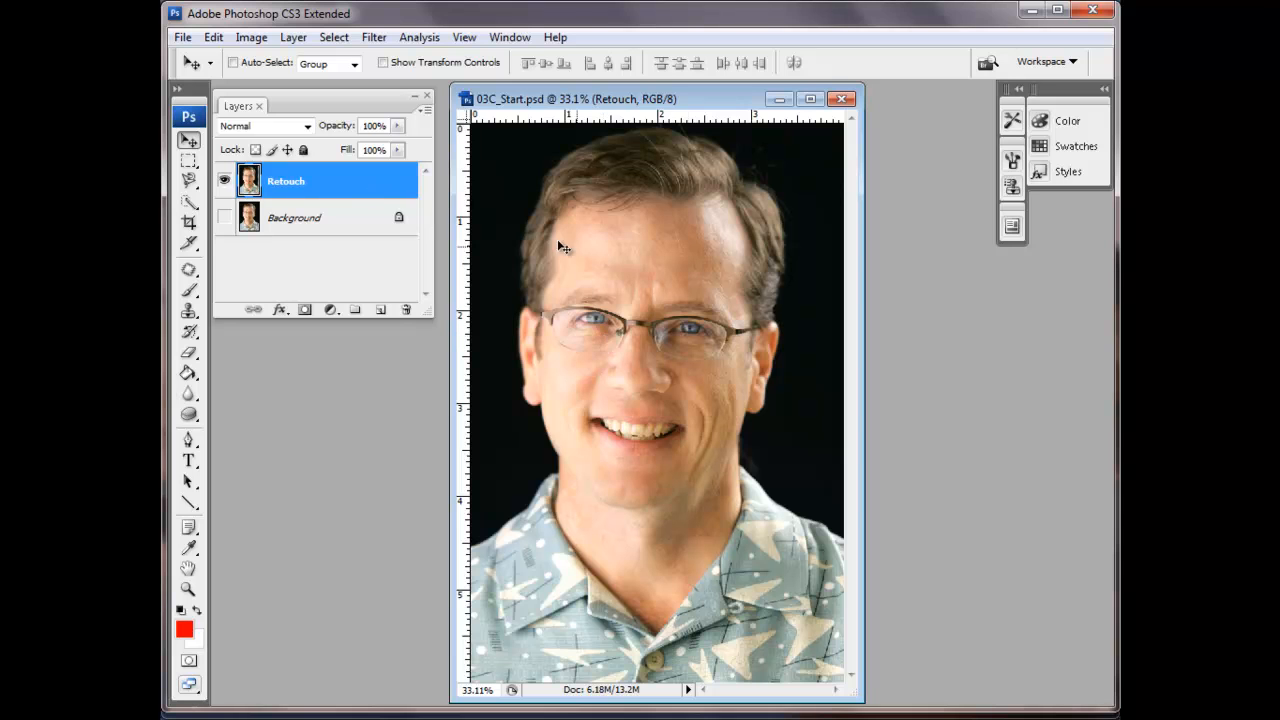
Step: Show the Background layer and toggle the Retouch layer's visibility repeatedly to compare the portrait before and after retouching
click(224, 218)
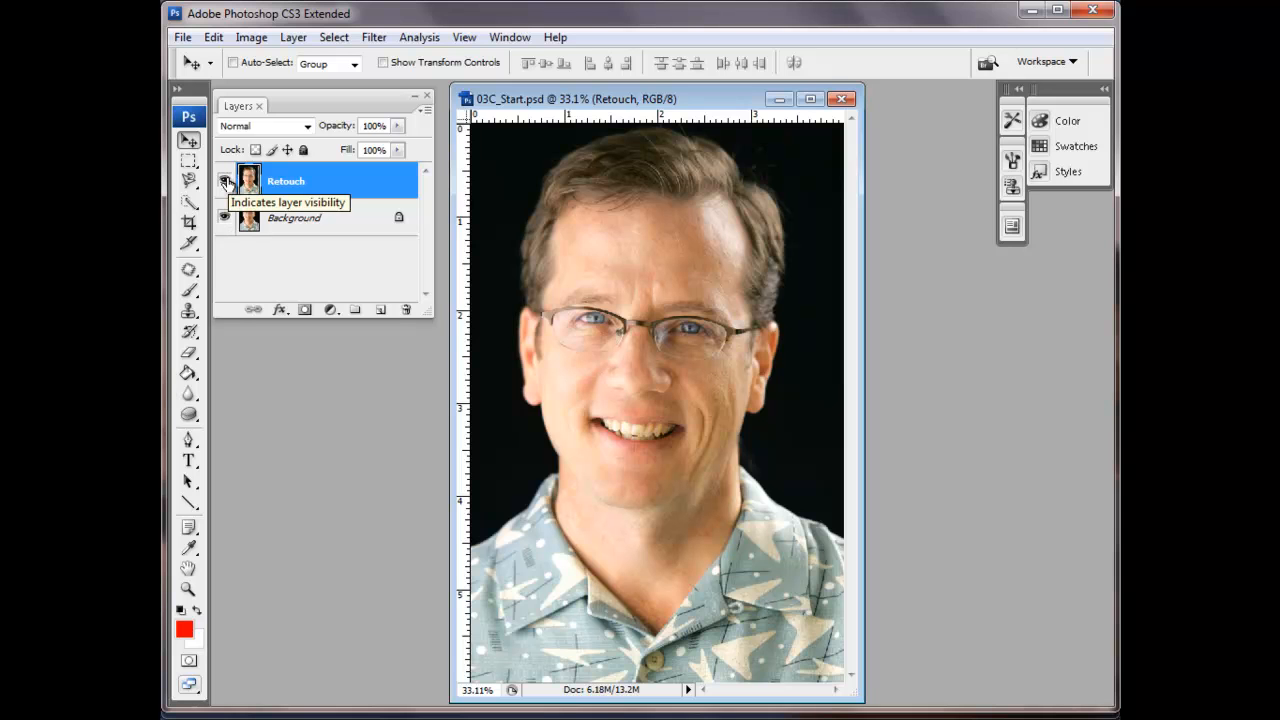
click(225, 181)
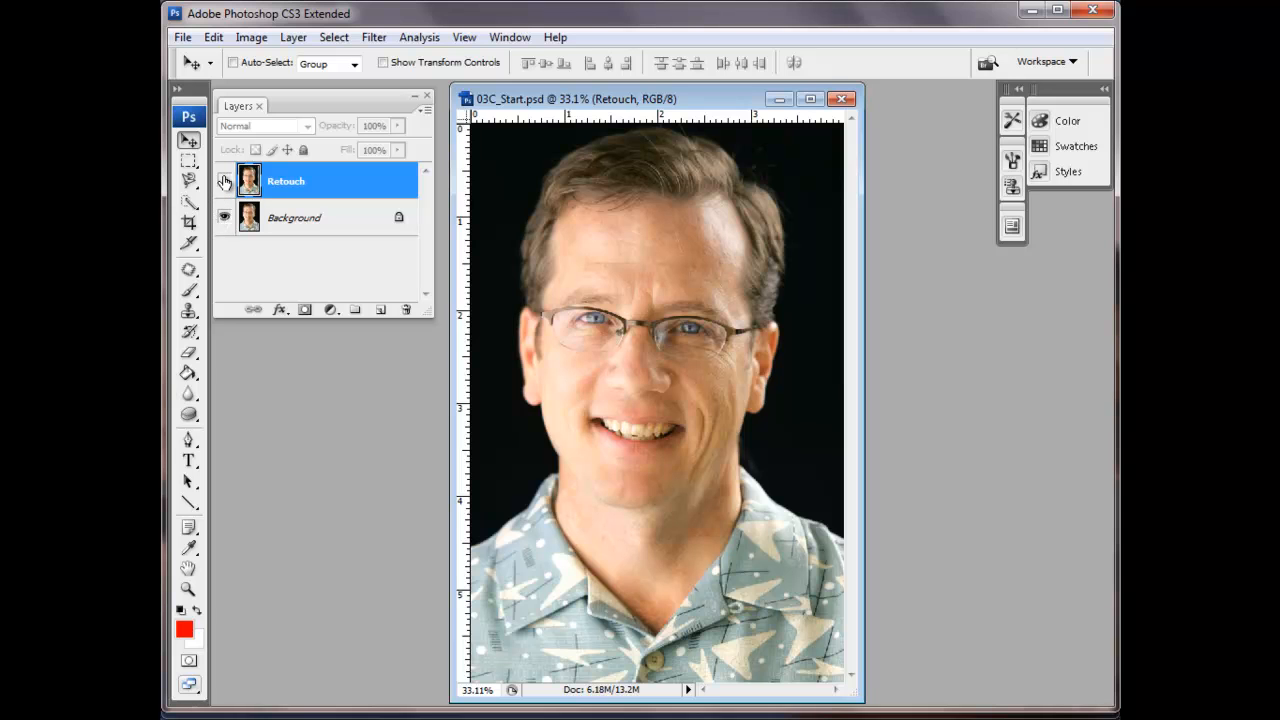
click(224, 181)
click(224, 181)
click(224, 181)
click(224, 181)
click(224, 181)
click(224, 181)
click(224, 181)
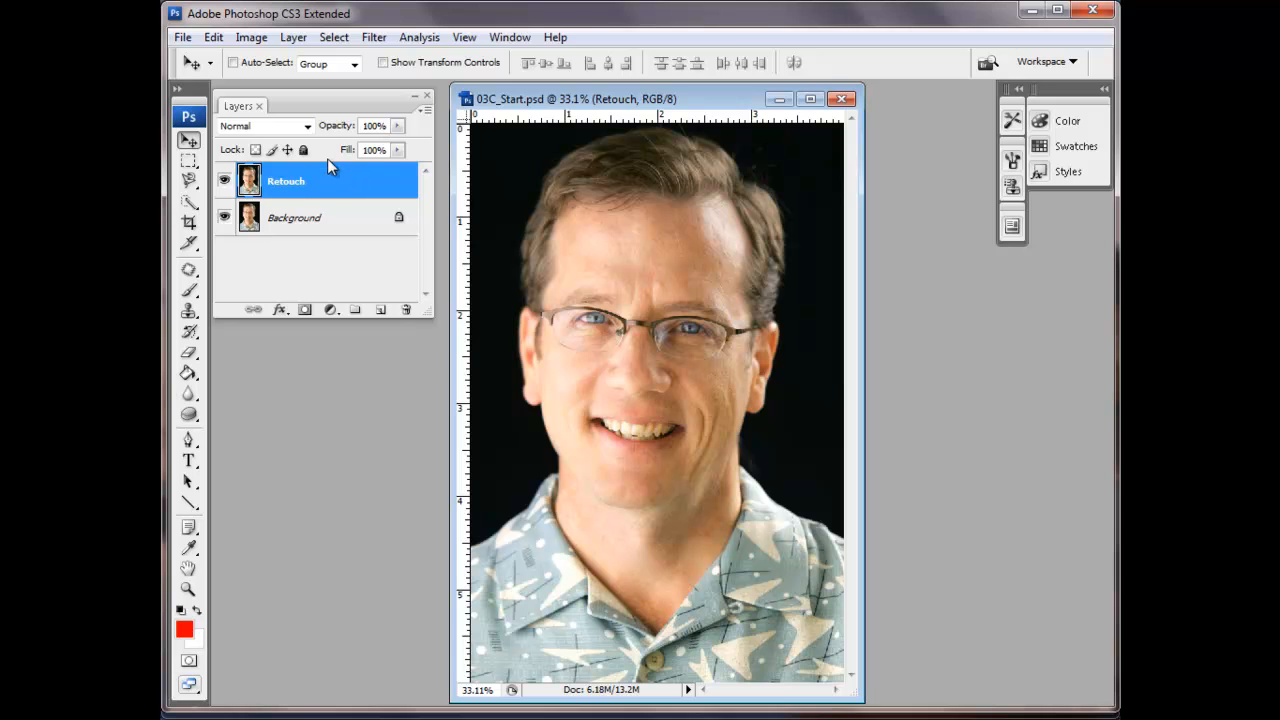
Step: Lower the Retouch layer's opacity to 65% and deselect the layer
click(398, 128)
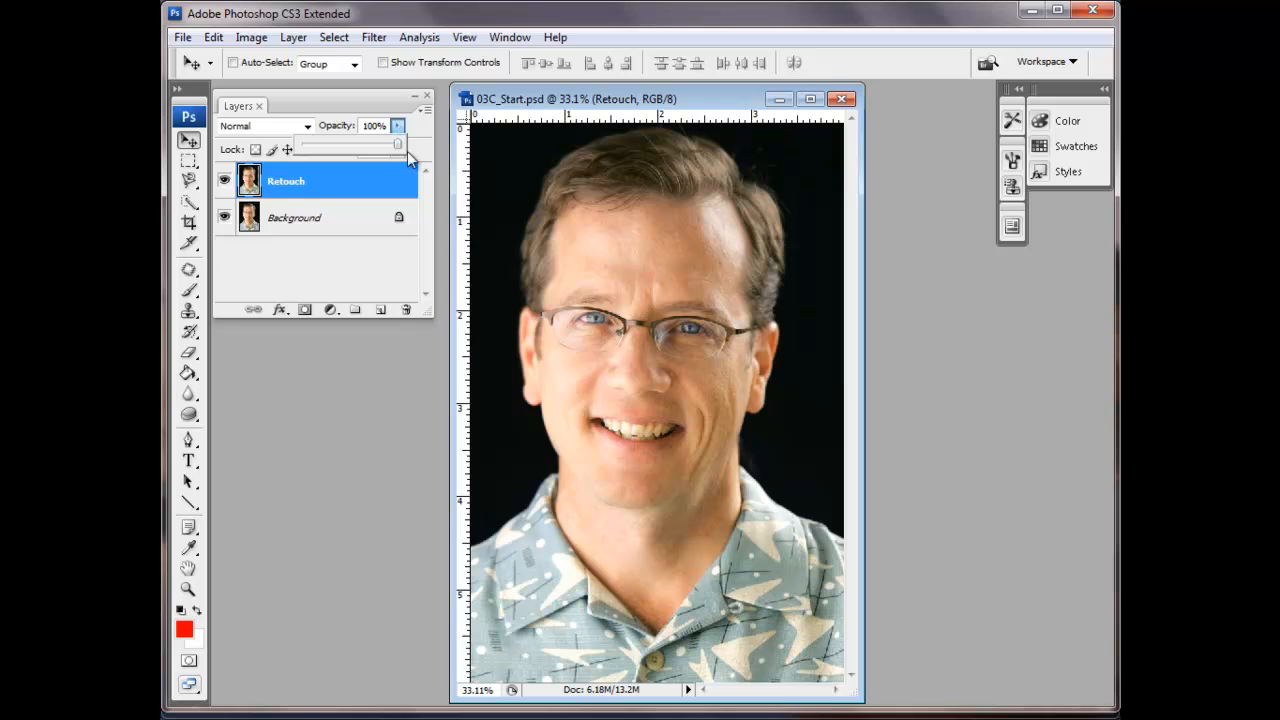
drag(401, 148, 363, 147)
click(367, 127)
key(BackSpace)
text(5)
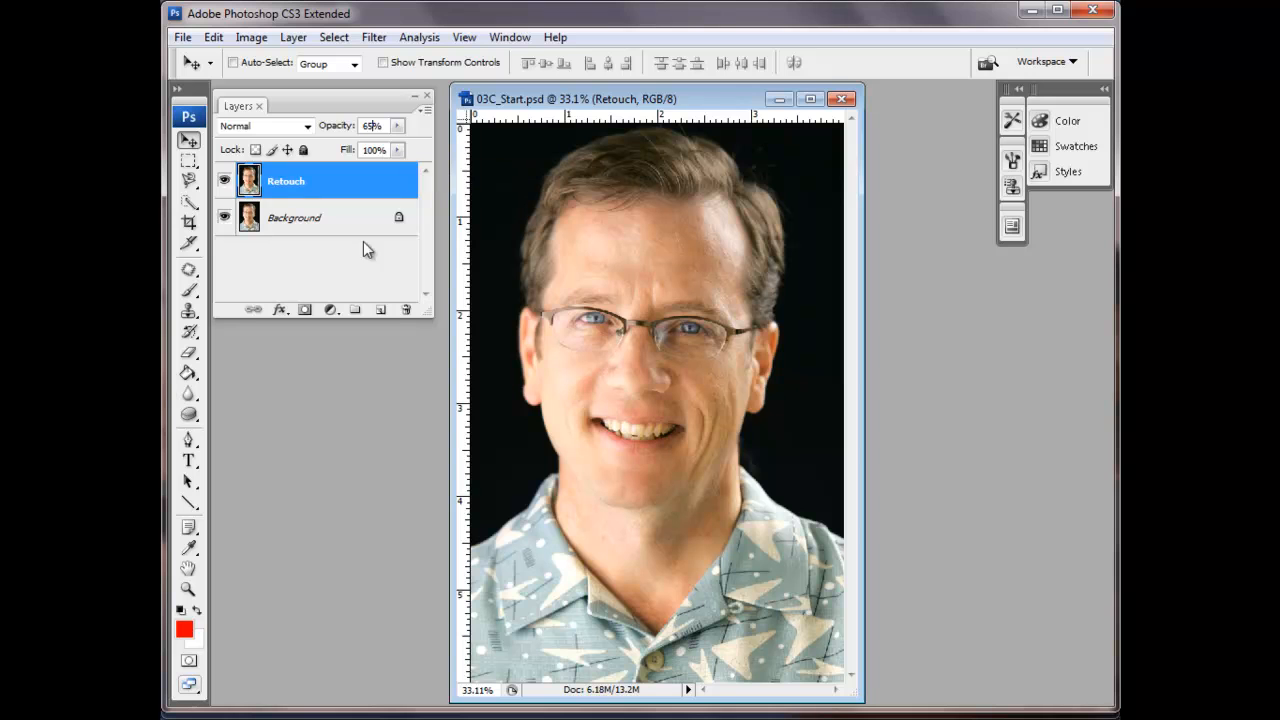
click(349, 268)
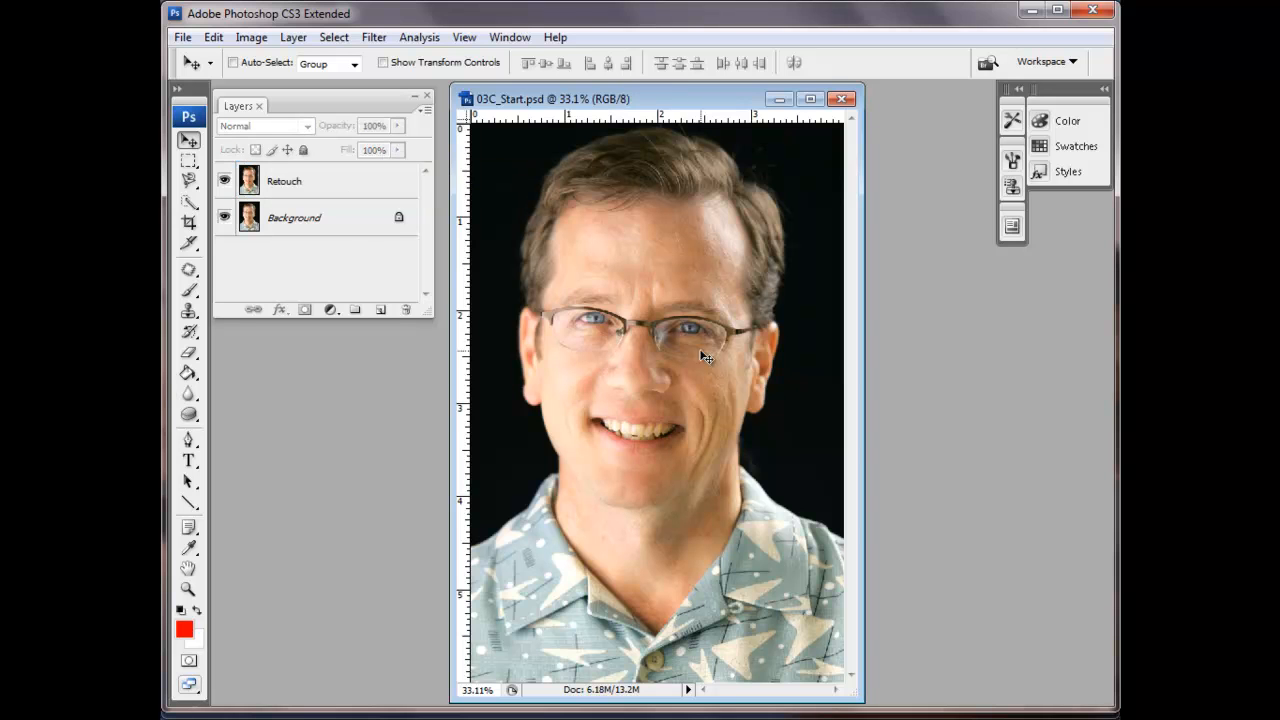